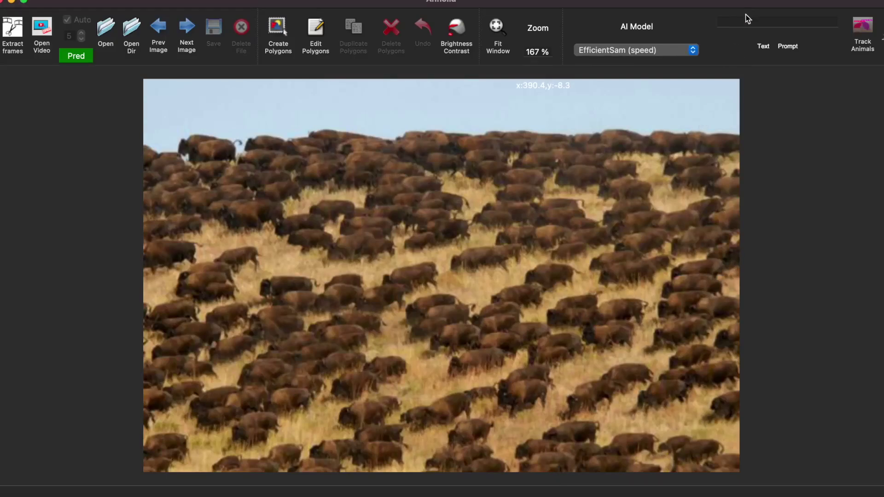
left_click(747, 18)
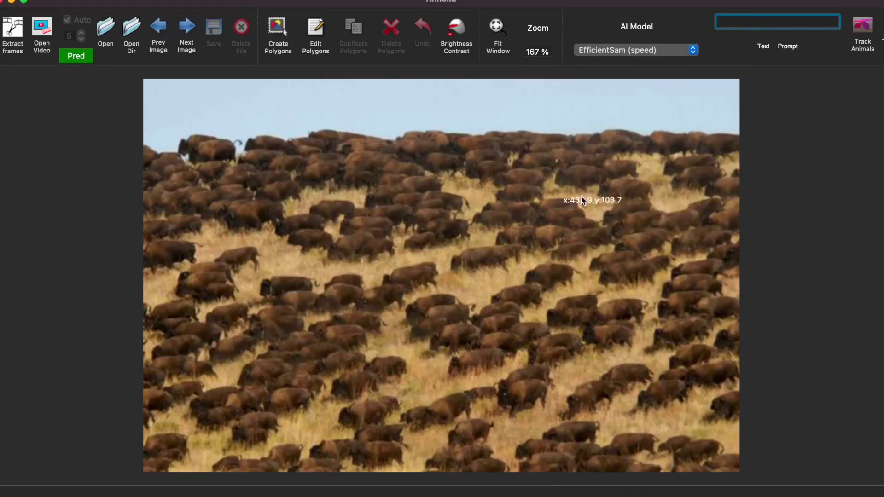
Draw a box around one bison and label it 'bison' with description 0.23.
right_click(514, 255)
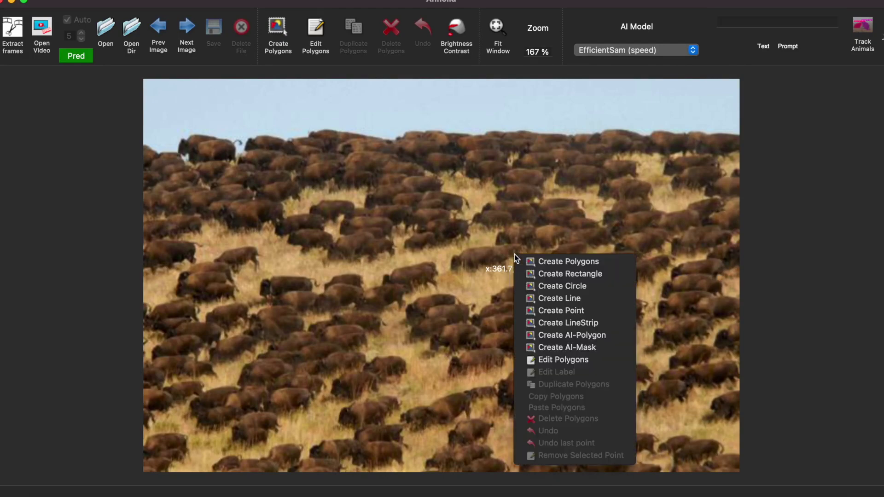
left_click(541, 274)
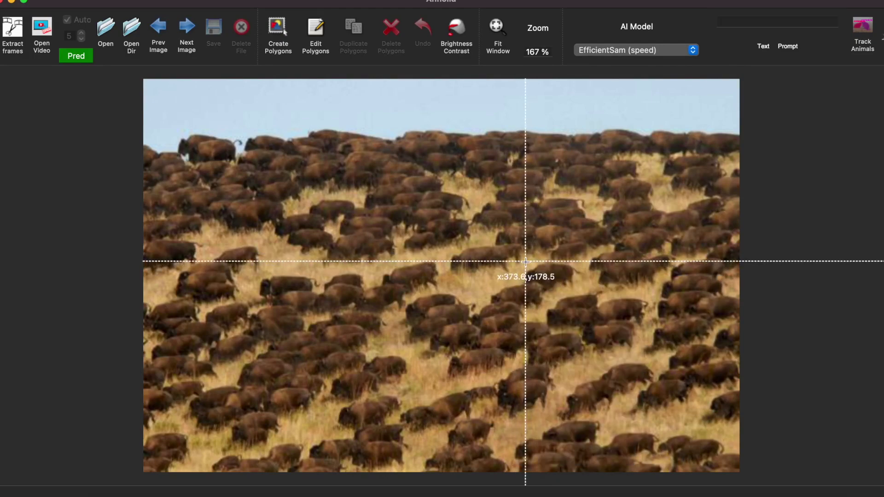
left_click(525, 262)
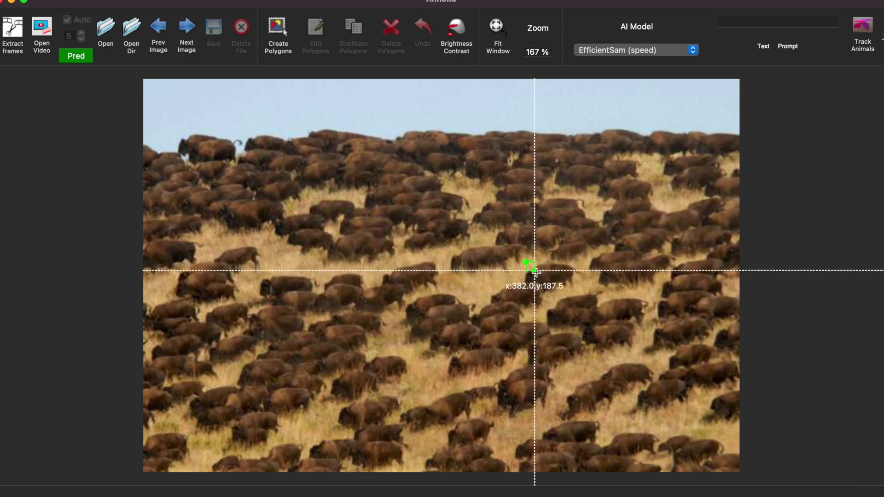
left_click(575, 287)
type("b")
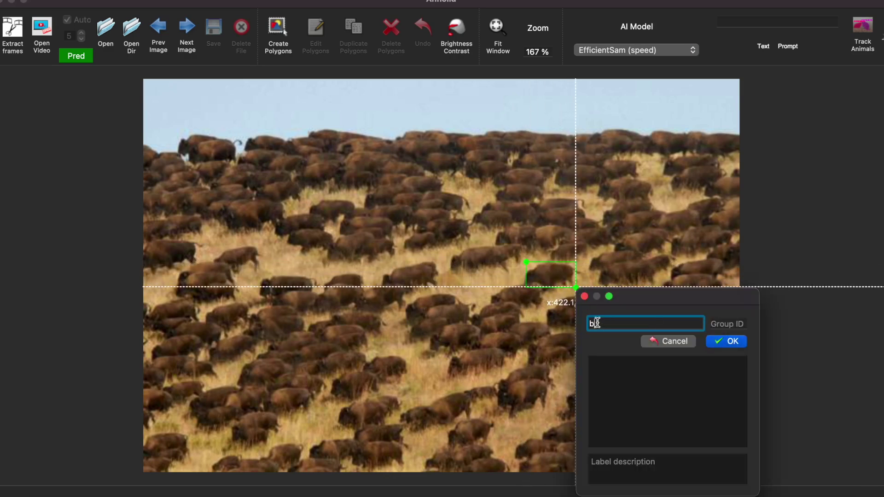
type("ison")
left_click(609, 462)
type("0.23")
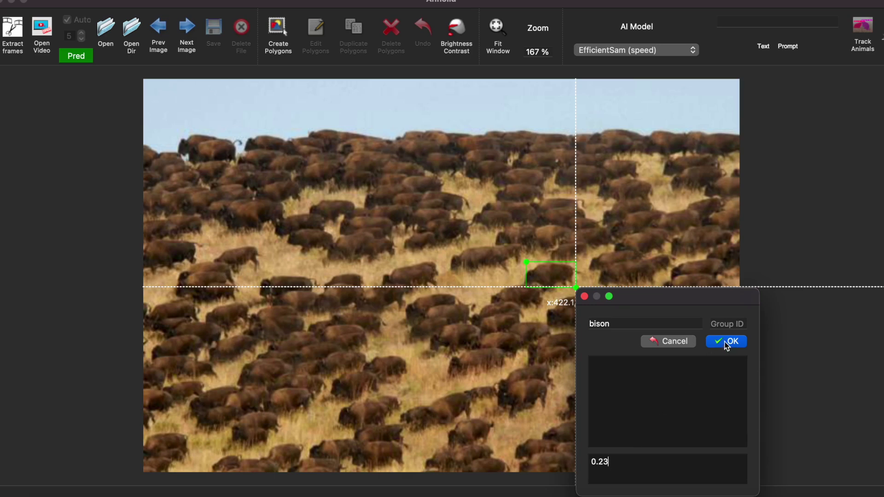
Confirm the label so every bison is outlined, save, and advance to the birds image.
left_click(727, 341)
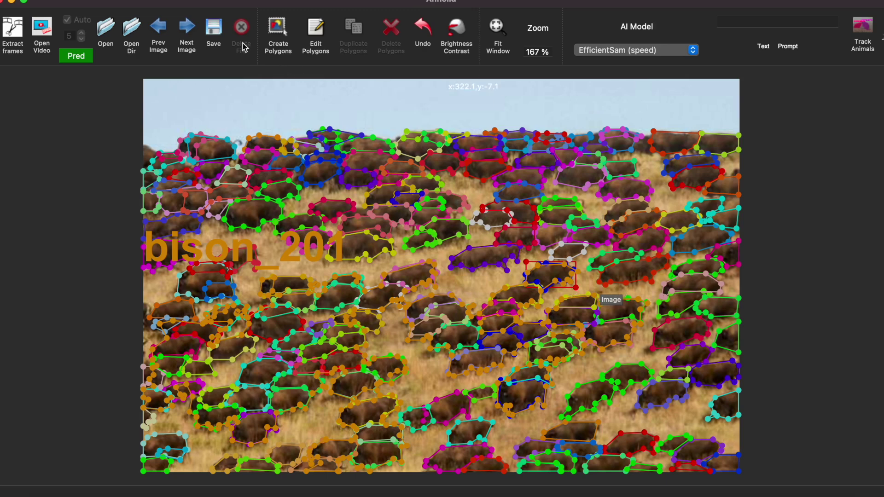
left_click(216, 36)
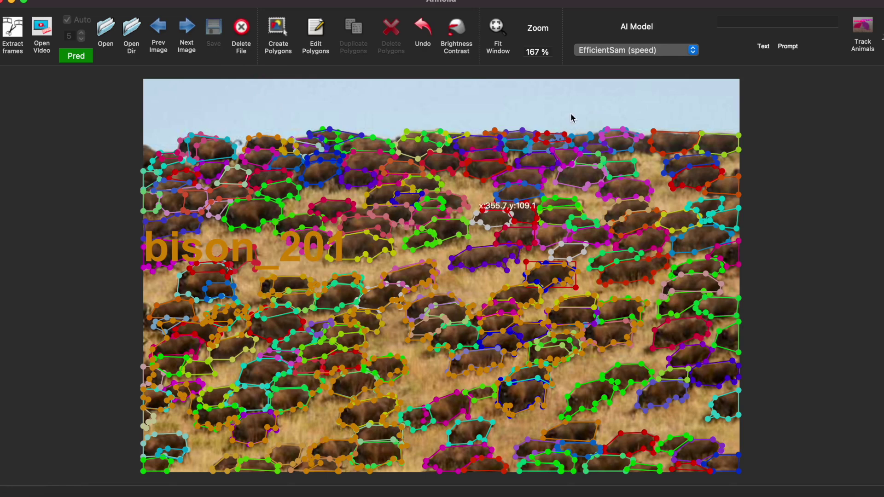
key("d")
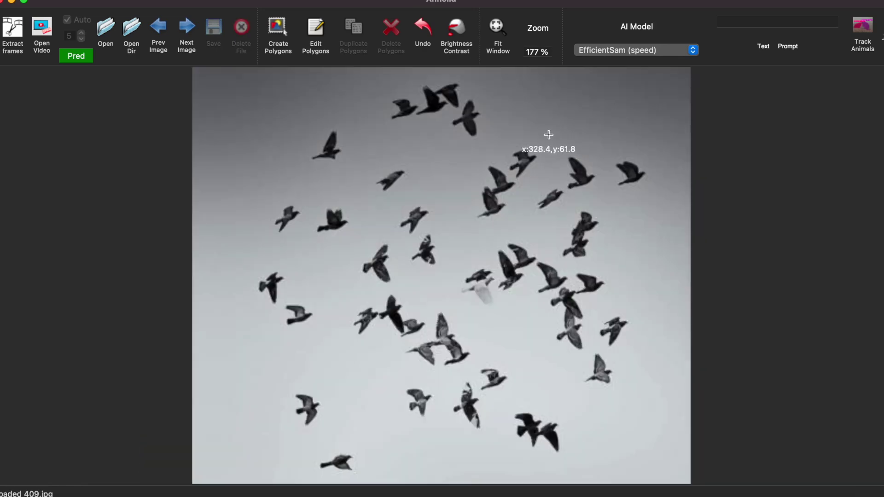
Generate bird polygons from the 'bird' text prompt, save them, and select a magenta bird's polygon.
left_click(733, 23)
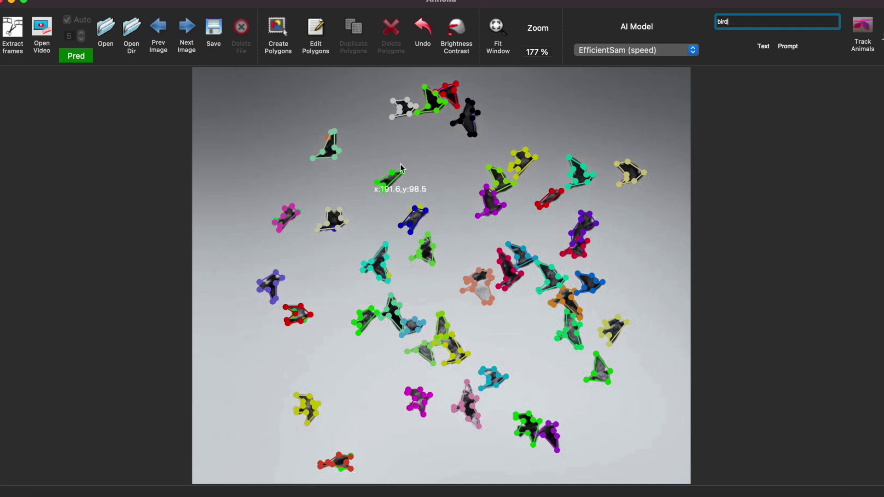
left_click(214, 28)
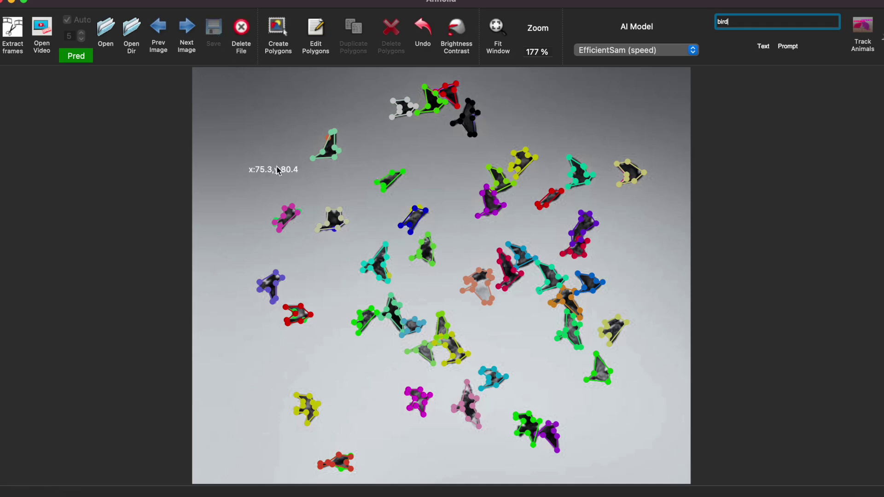
left_click(334, 221)
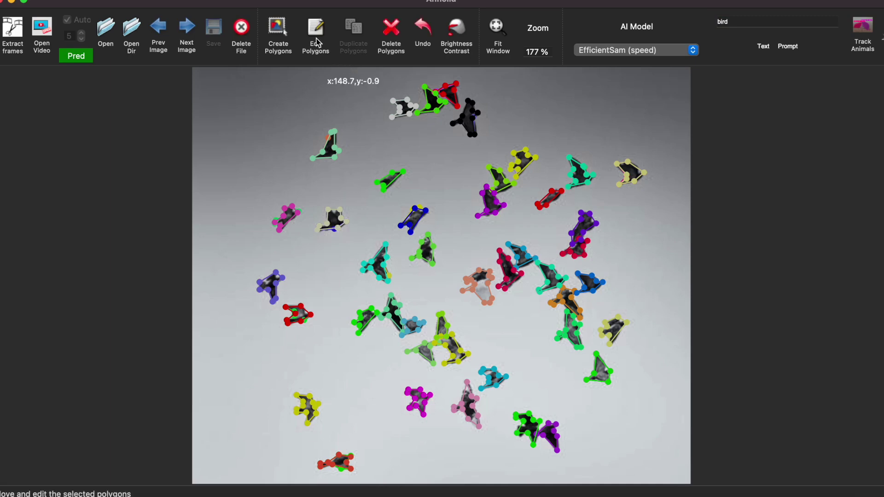
left_click(315, 33)
left_click(291, 220)
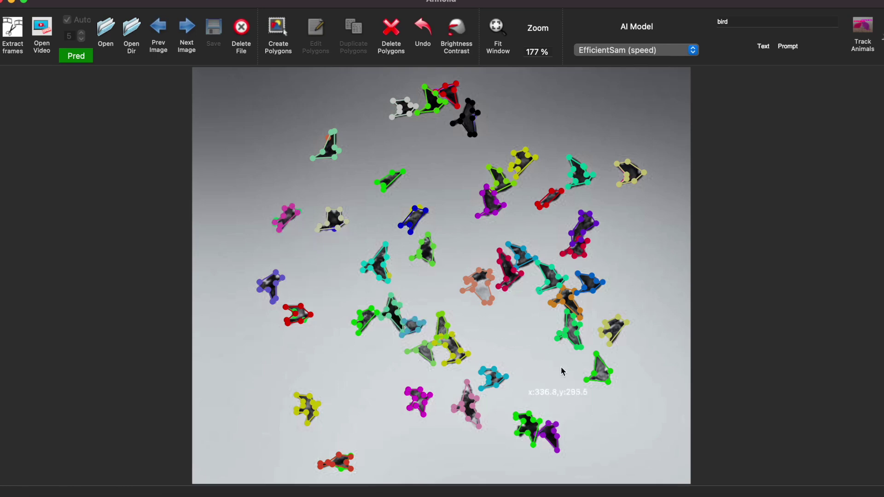
On the apple tree image, box one apple labelled 'apple' with description 0.23.
key("d")
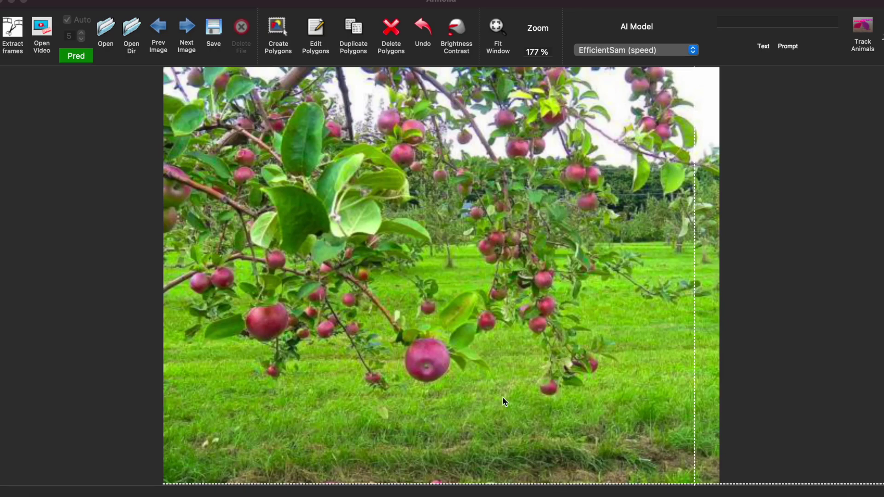
left_click(665, 302)
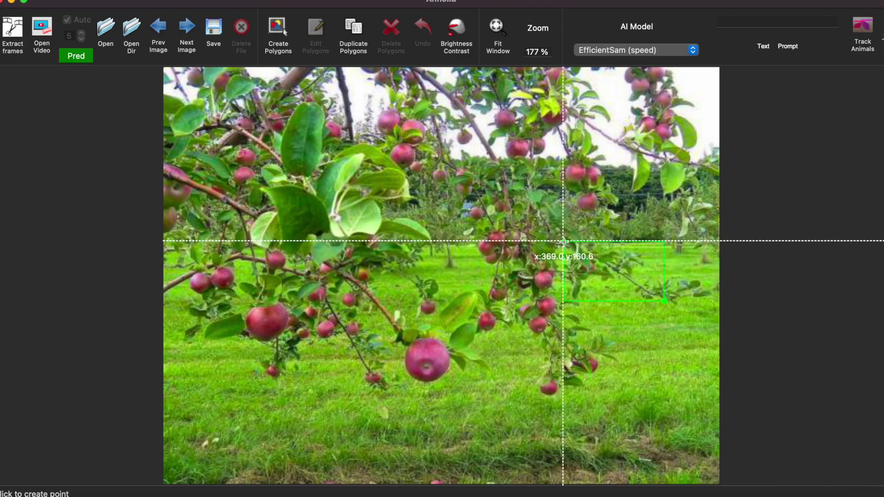
right_click(515, 189)
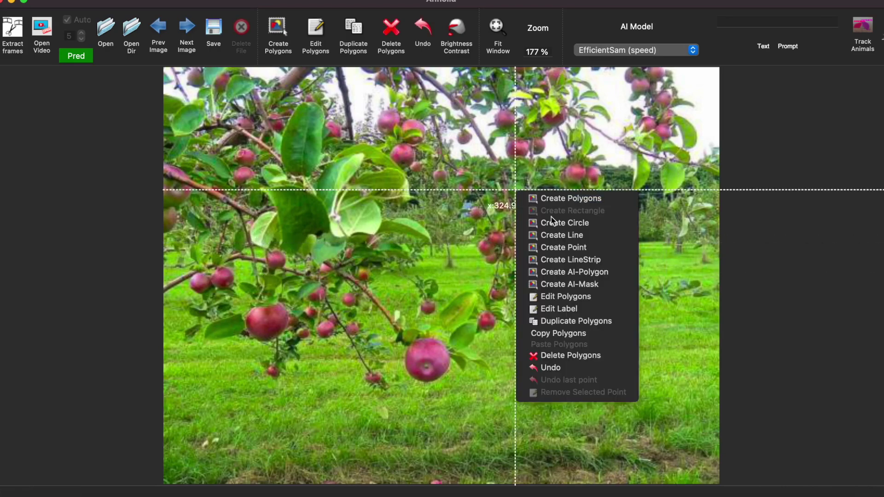
left_click(496, 238)
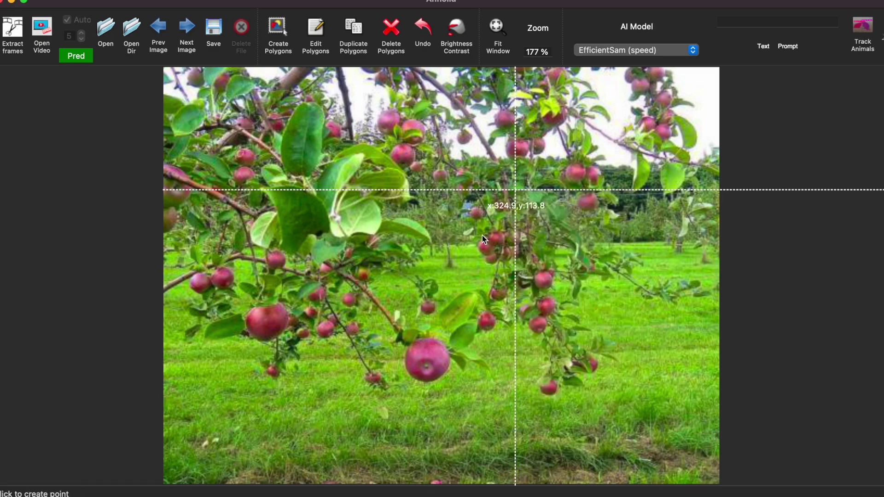
left_click(577, 192)
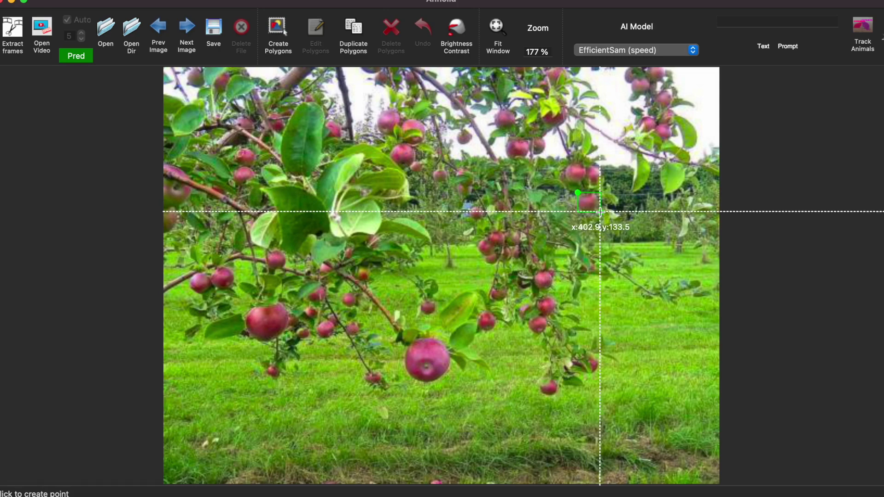
left_click(599, 212)
type("app")
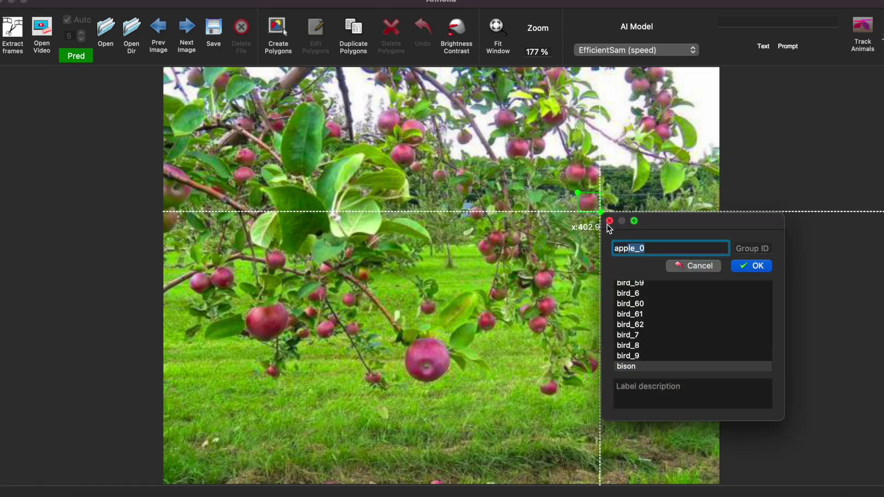
type("le")
key("BackSpace")
left_click(632, 397)
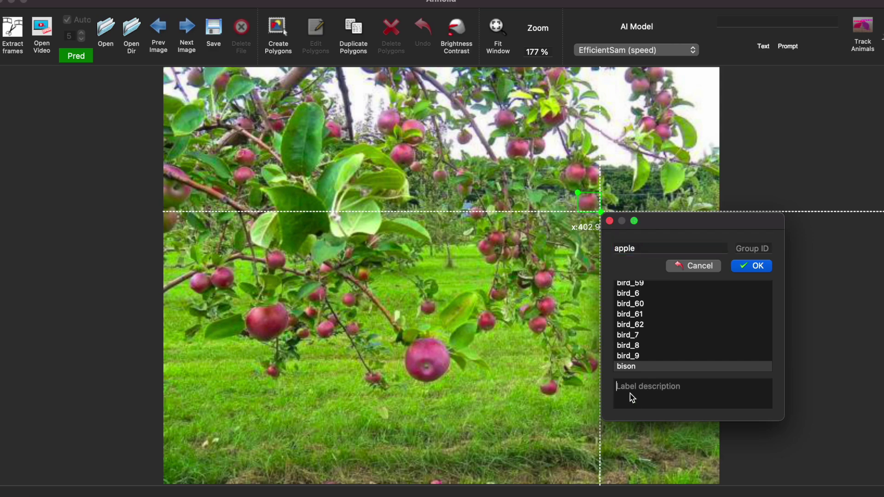
type("0.23")
Confirm to outline every apple, save with Ctrl+S, and return to the bison image.
left_click(751, 266)
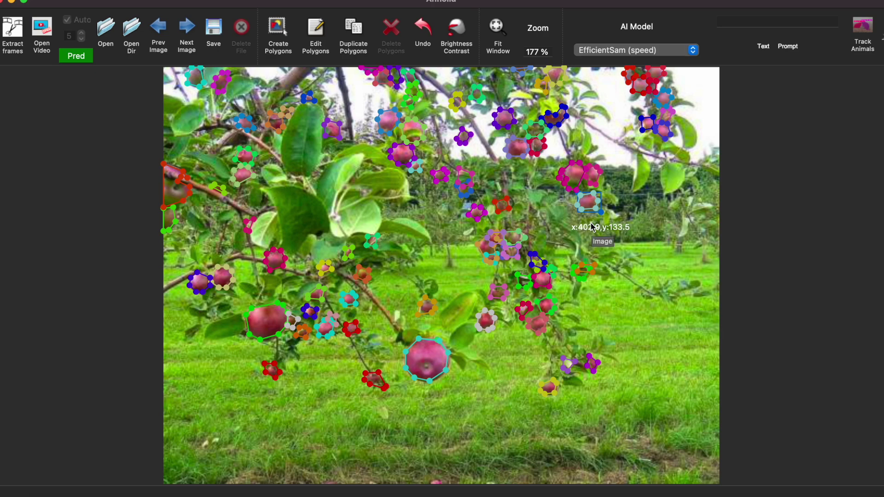
key("ctrl+s")
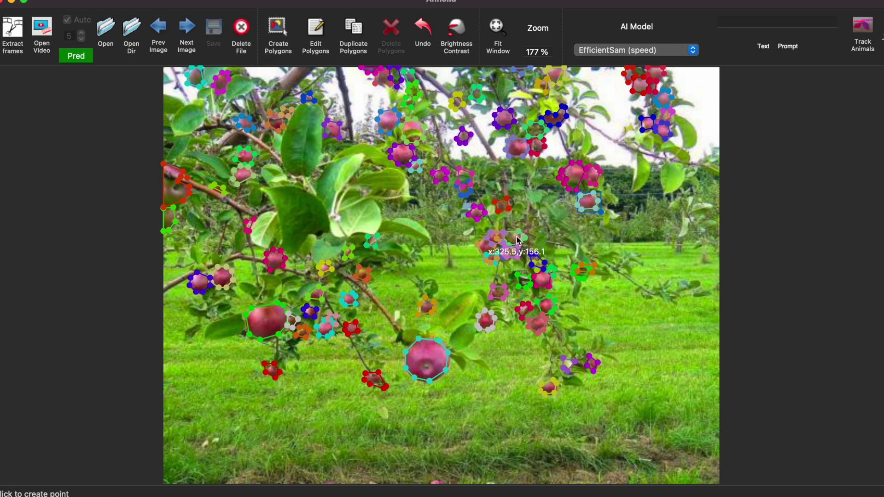
key("d")
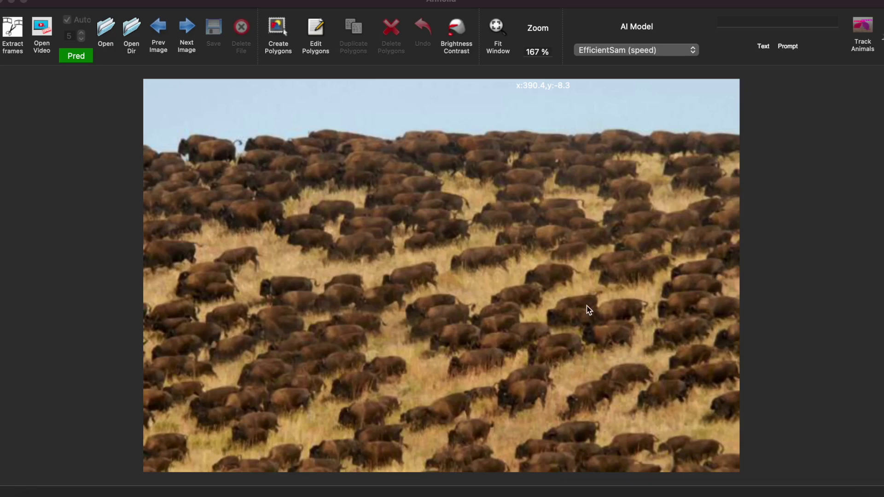
Draw a new box around one bison and label it 'bison' with a description.
left_click(747, 20)
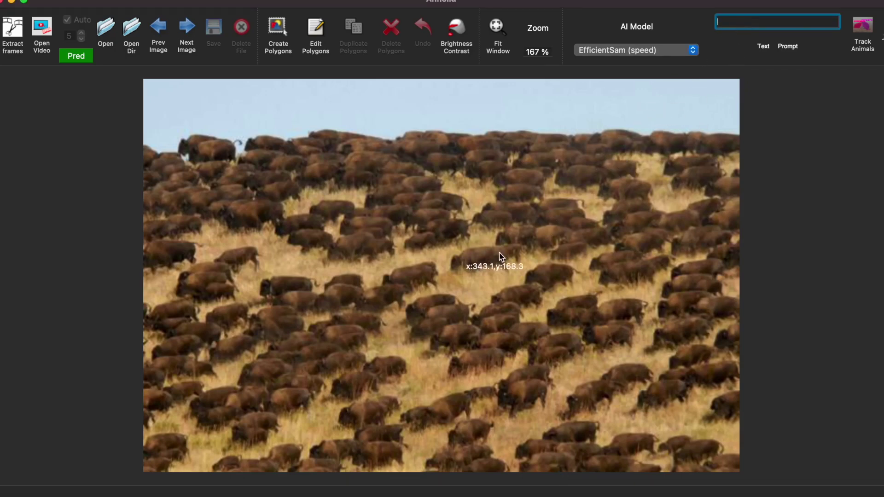
right_click(514, 254)
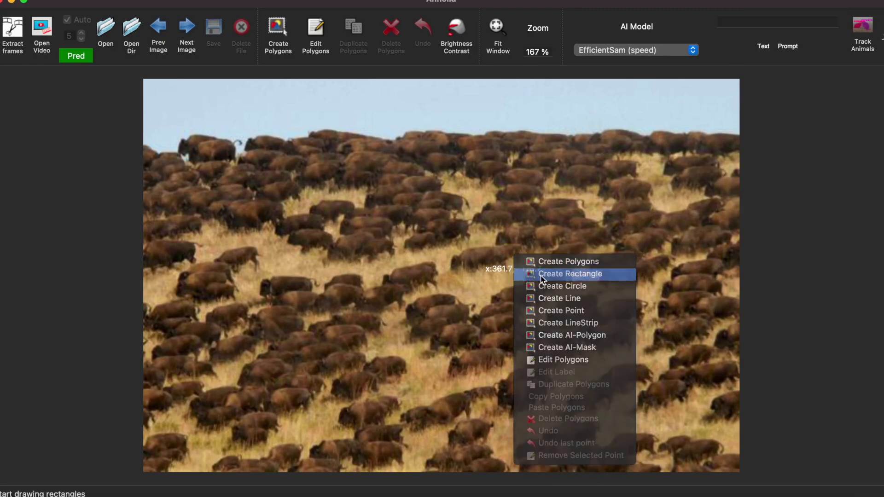
left_click(529, 274)
left_click(526, 262)
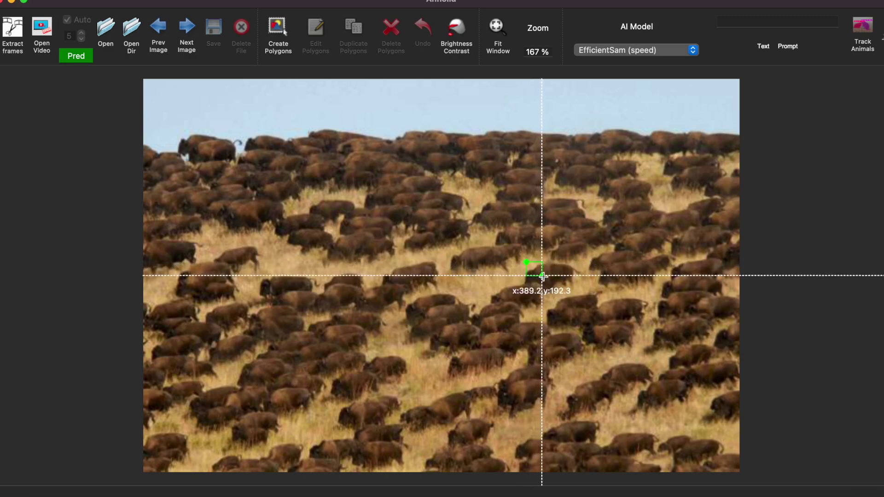
left_click(576, 288)
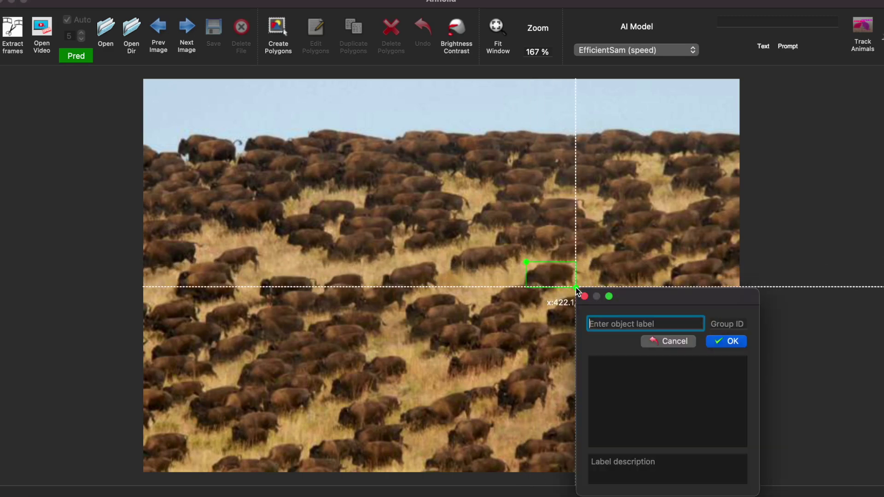
type("bison")
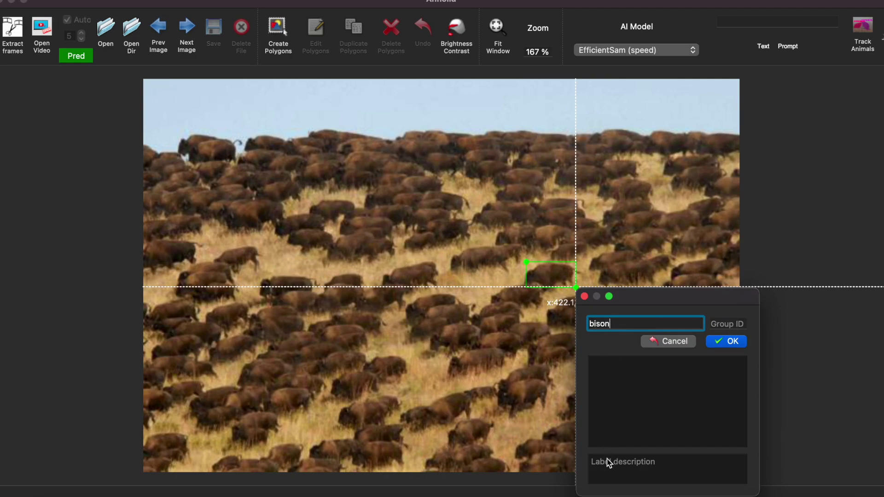
left_click(608, 461)
type("0.23")
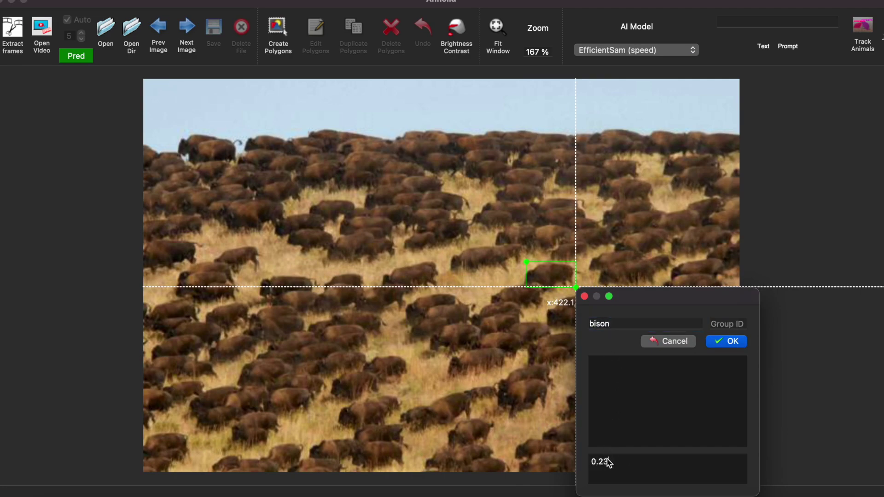
Confirm to re-outline every bison, save the labels, and advance to 409.jpg.
left_click(726, 341)
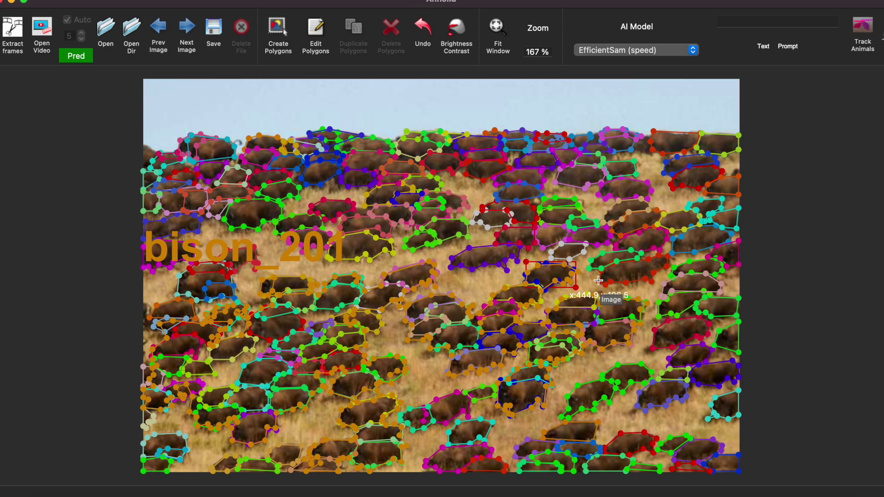
left_click(214, 34)
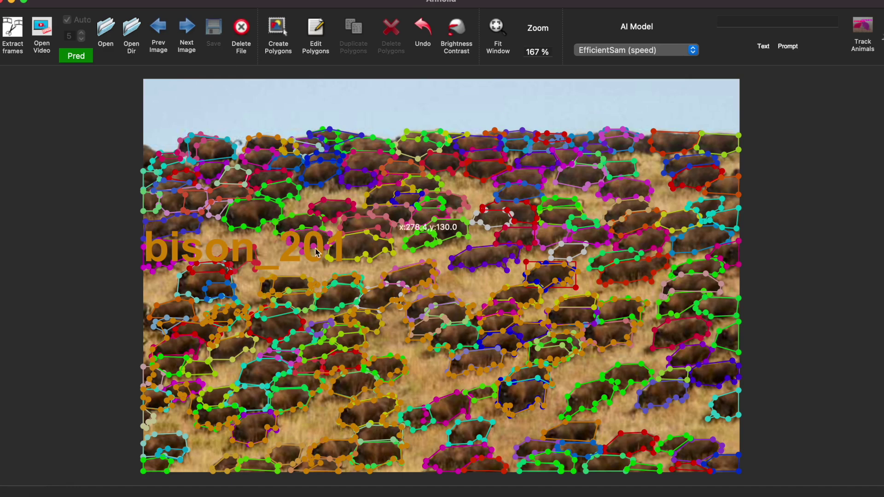
key("d")
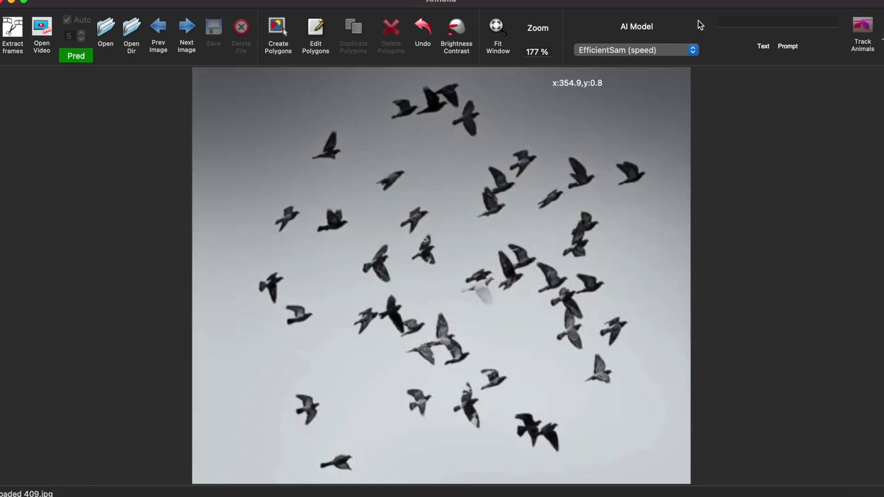
Enter 'bird' in the Text Prompt field for the flock image 409.jpg.
left_click(736, 23)
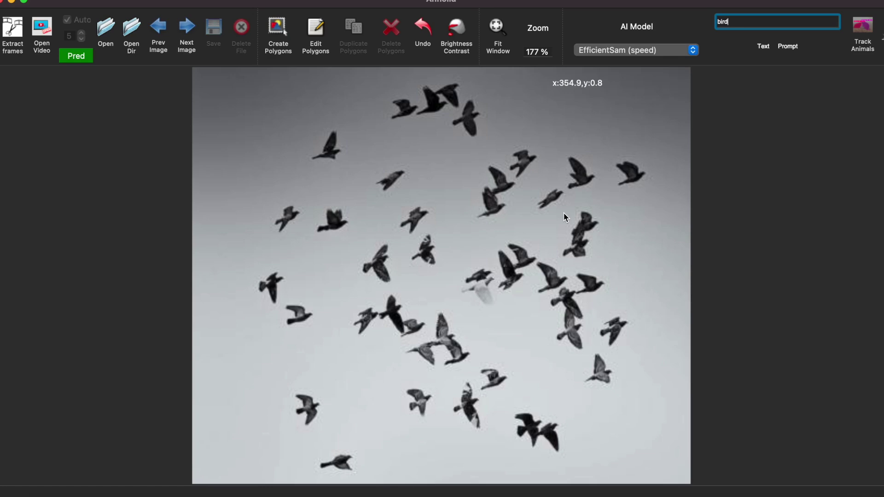
Step through the images to the photo of birds perched on bare branches.
key("d")
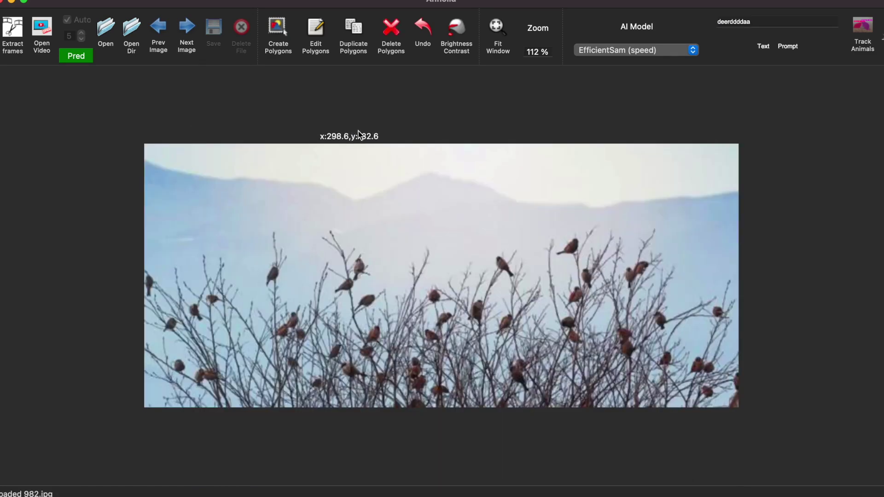
key("d")
key("a")
right_click(410, 213)
left_click(411, 198)
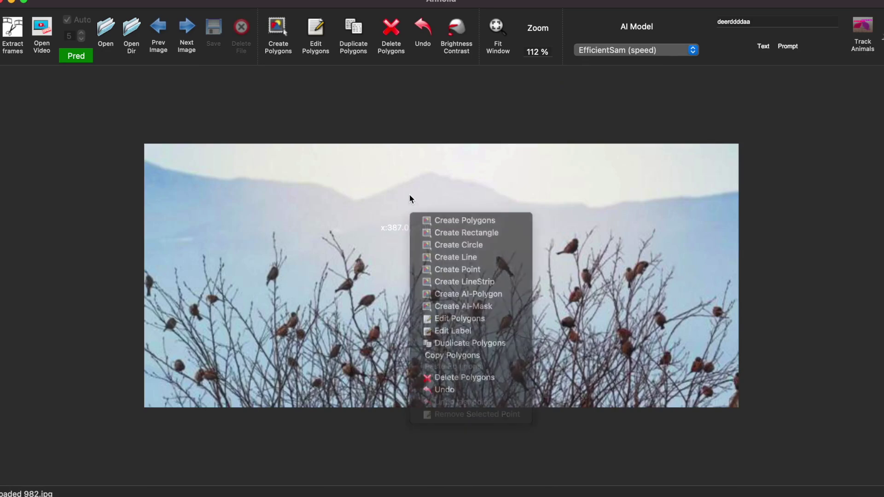
Replace the prompt with 'bird', run it to outline the perched birds, and save.
left_click(744, 24)
key("super+a")
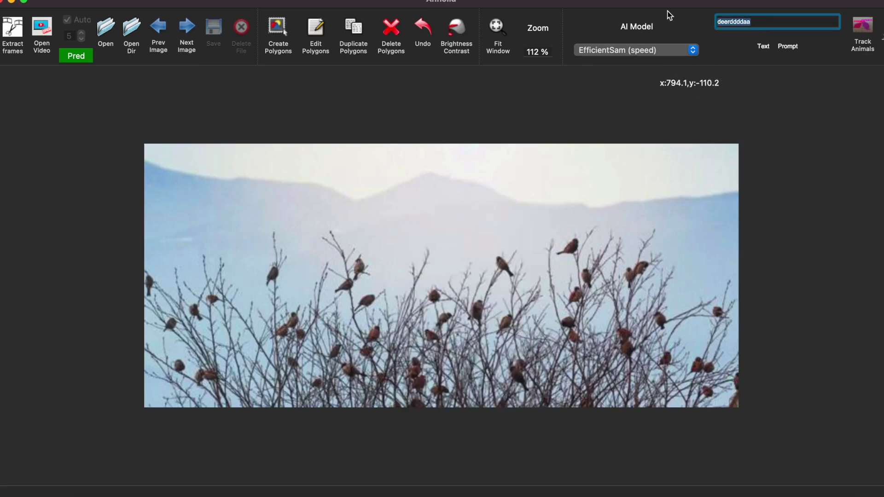
type("bird")
key("Return")
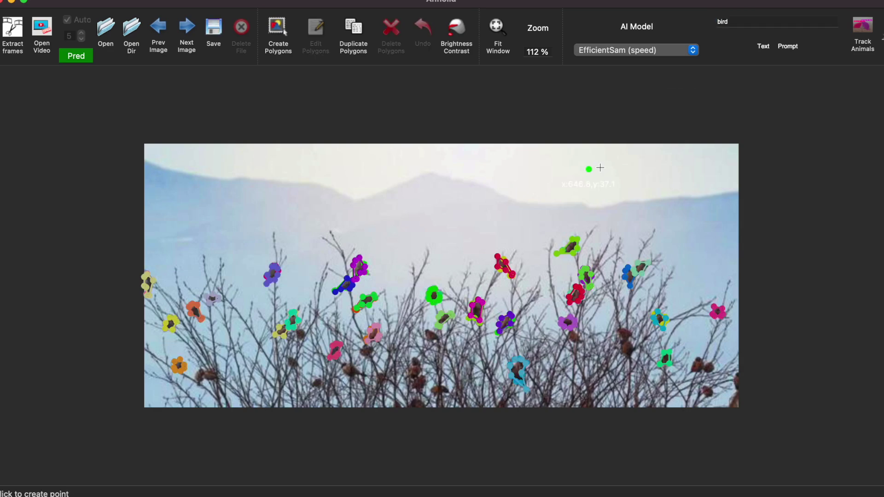
key("super+s")
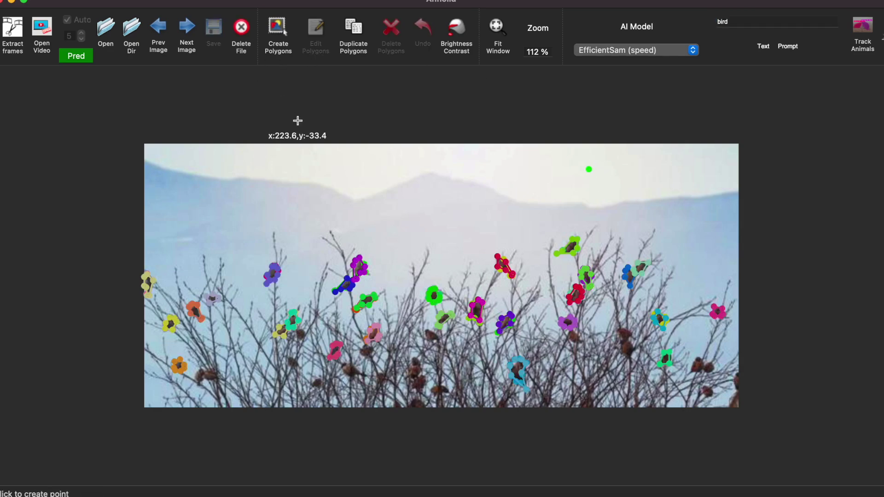
Run the 'bird' prompt on the next frame and save its labels.
key("d")
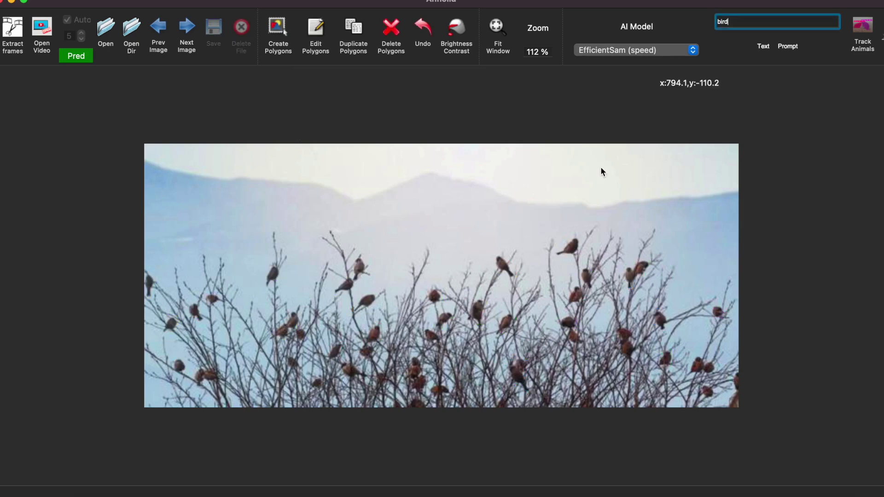
key("Return")
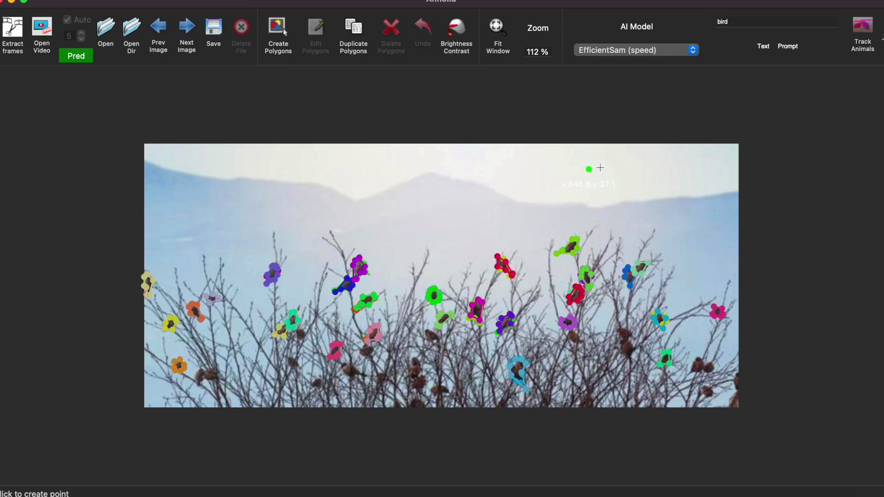
left_click(214, 30)
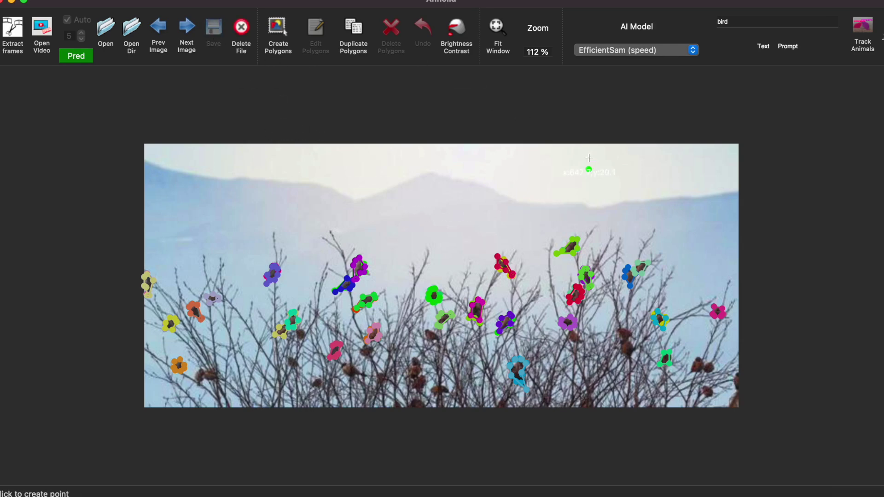
On the neurons image, box a small top neuron labelled 'neuron' with a description to outline cells.
key("d")
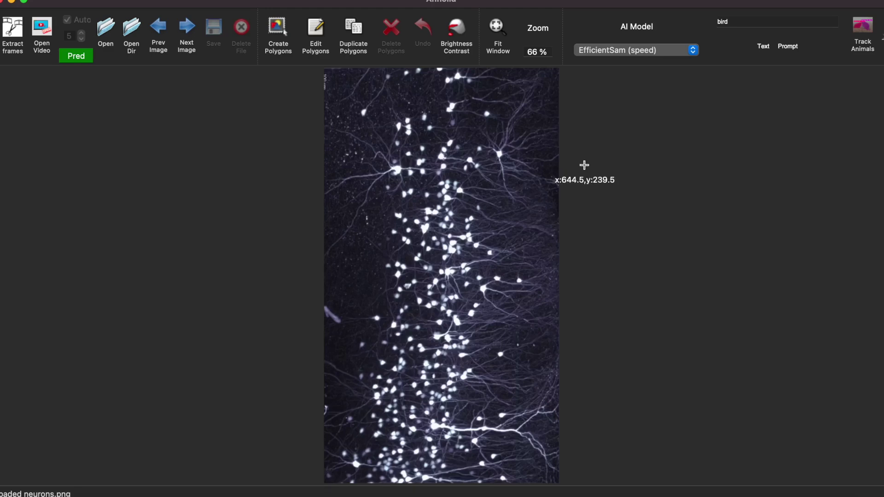
right_click(523, 158)
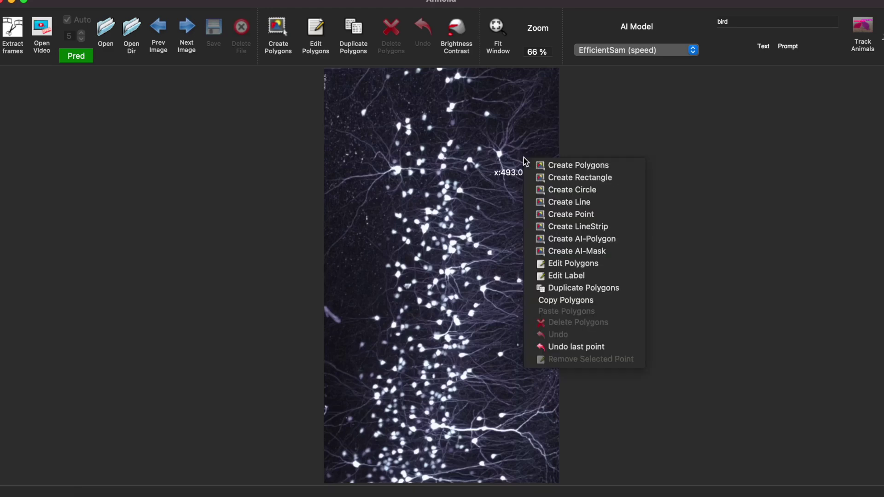
left_click(547, 178)
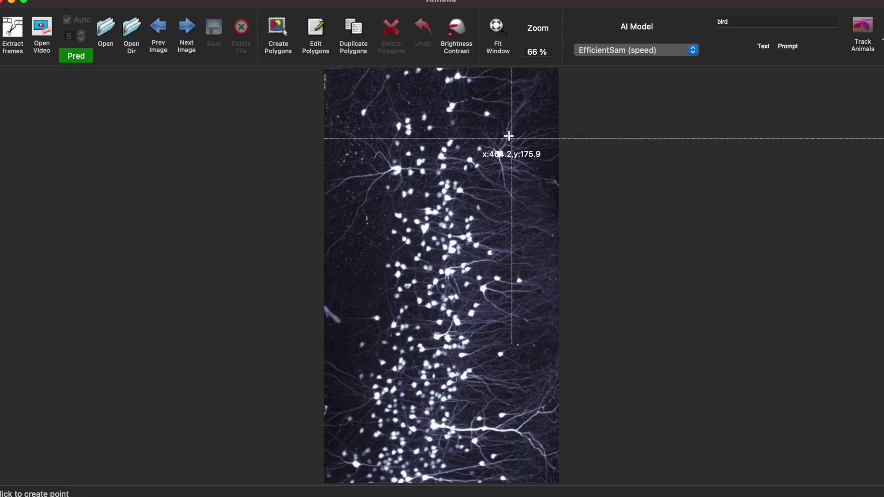
left_click(483, 110)
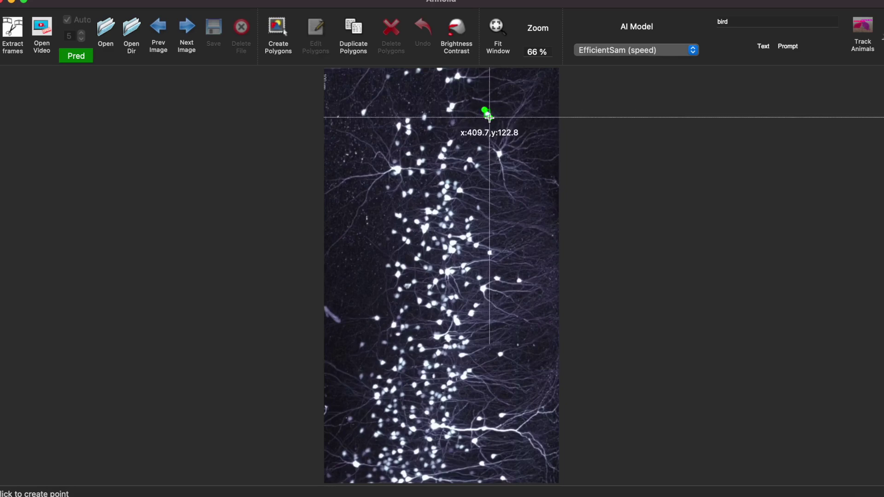
left_click(489, 118)
type("n")
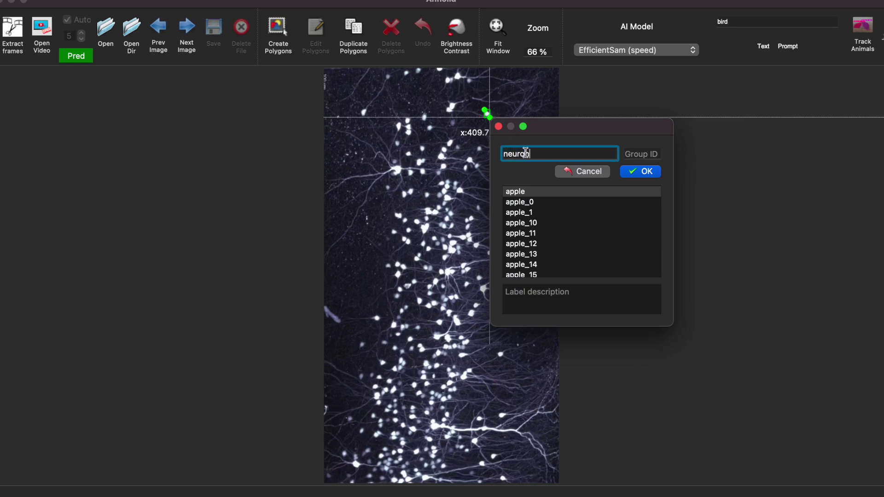
type("euron")
left_click(529, 294)
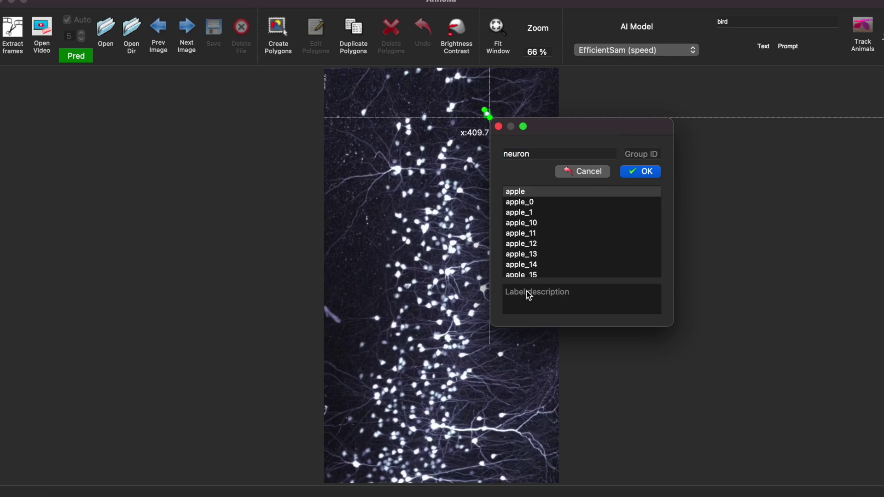
type("0.23")
left_click(642, 173)
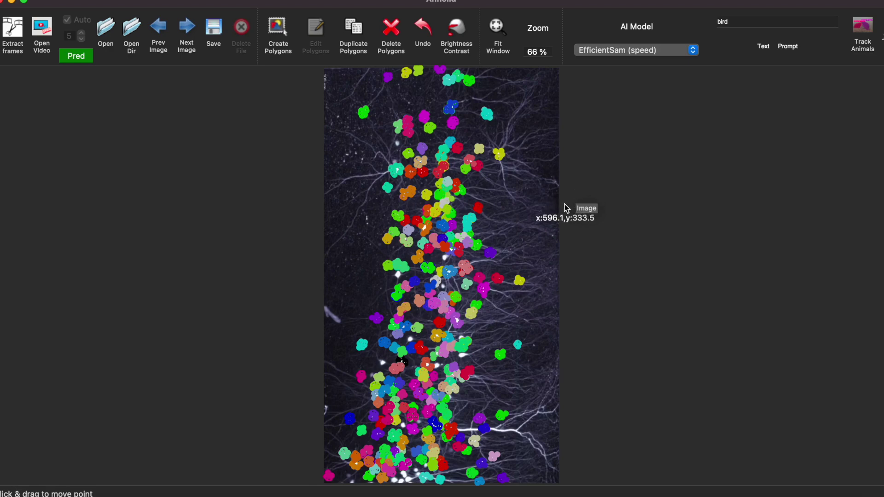
right_click(524, 158)
Box a top neuron labelled 'neuron' with description 0.23 and save the resulting outlines.
left_click(546, 177)
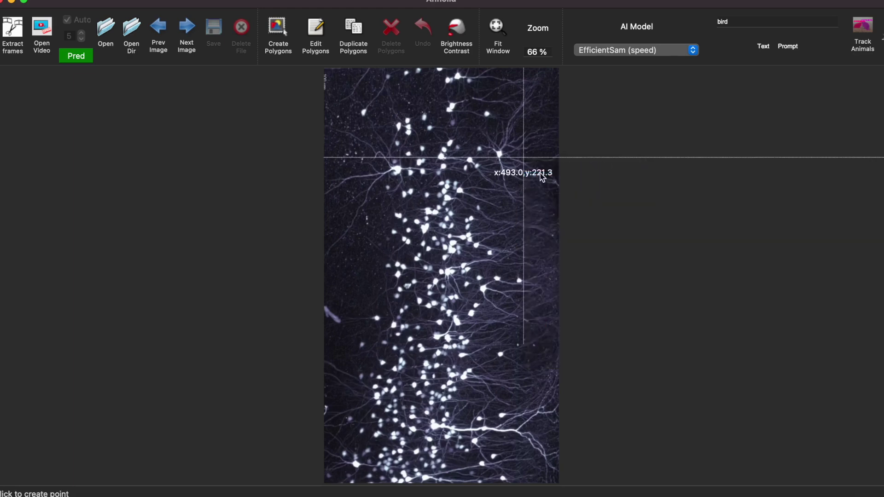
left_click(484, 110)
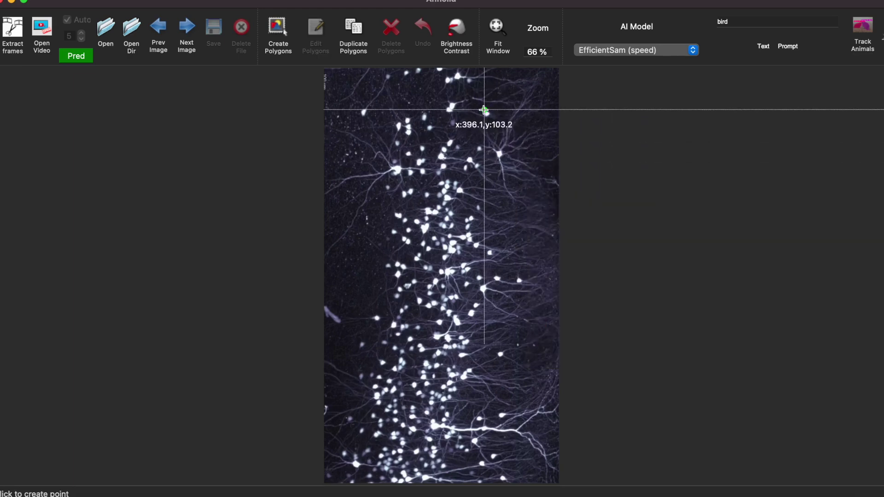
left_click(488, 117)
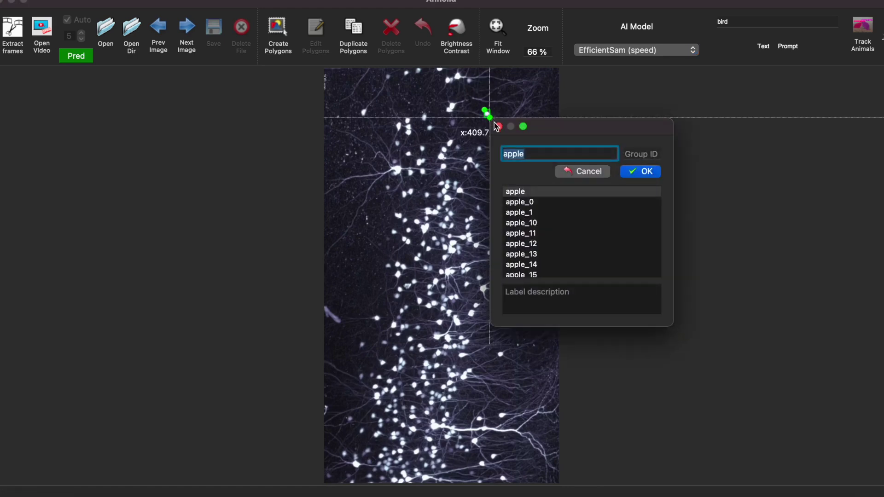
type("neuron")
left_click(529, 296)
type("0.23")
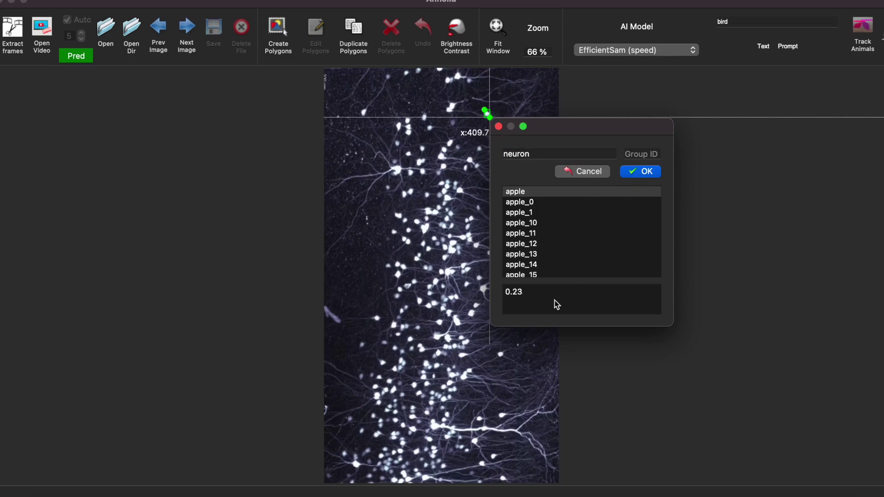
left_click(640, 172)
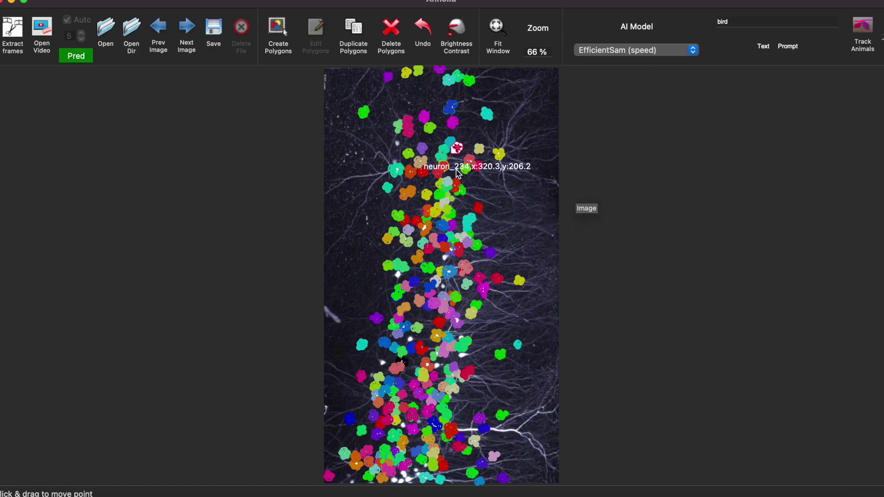
left_click(215, 33)
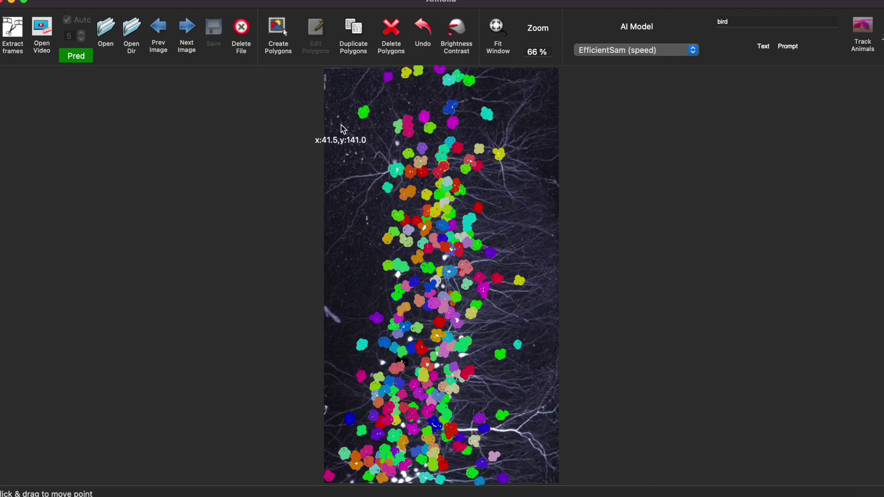
Clear the outlines, rerun a 'neuron' box prompt, save, and clear the outlines again.
key("ctrl+Delete")
right_click(524, 158)
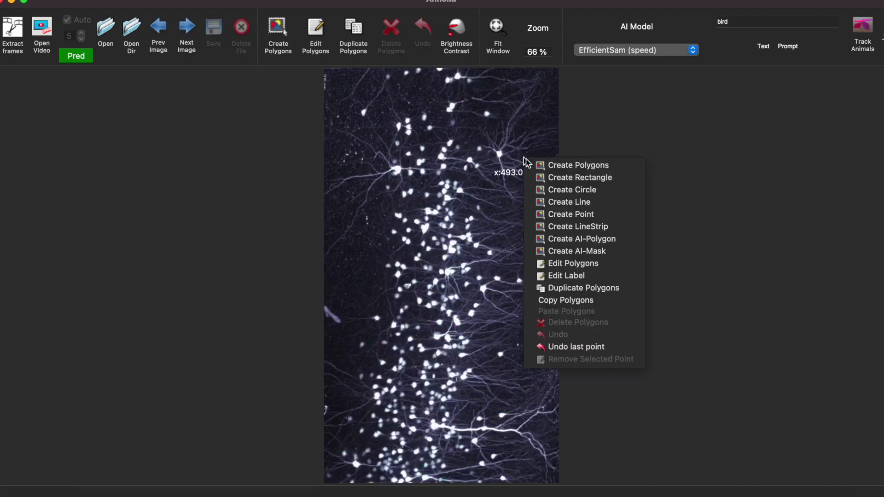
left_click(547, 180)
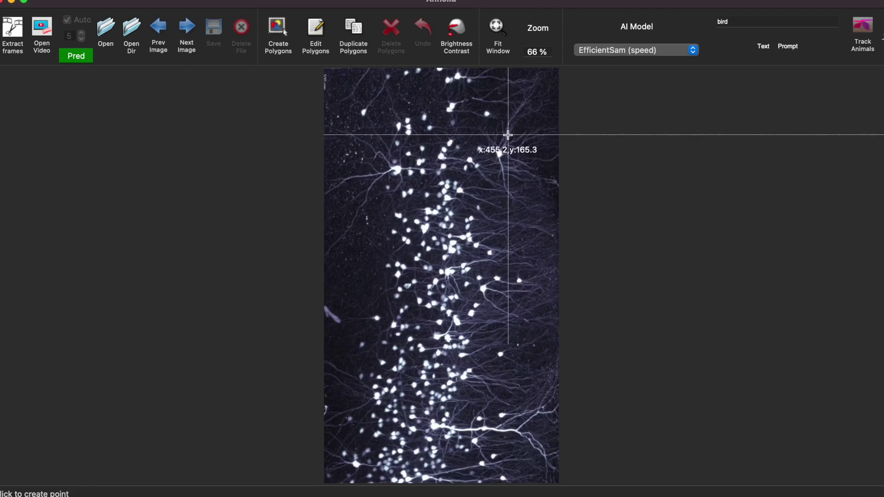
left_click(484, 110)
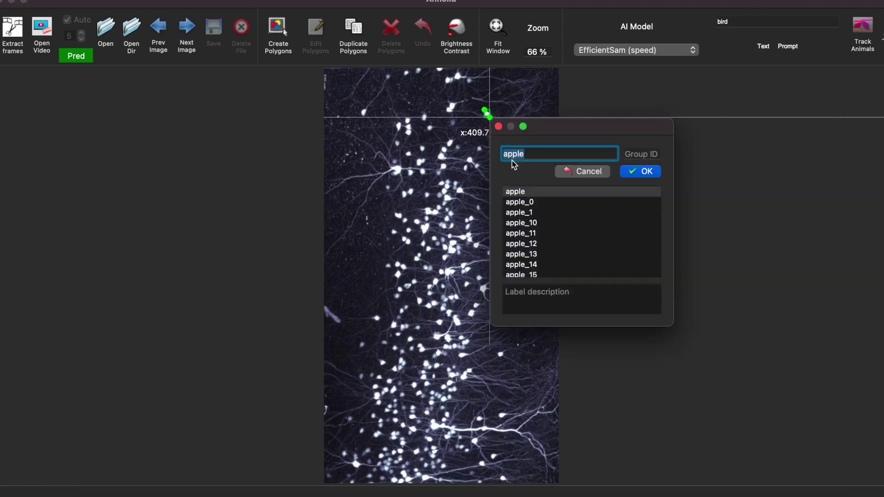
type("neuron")
left_click(529, 295)
type("0.23")
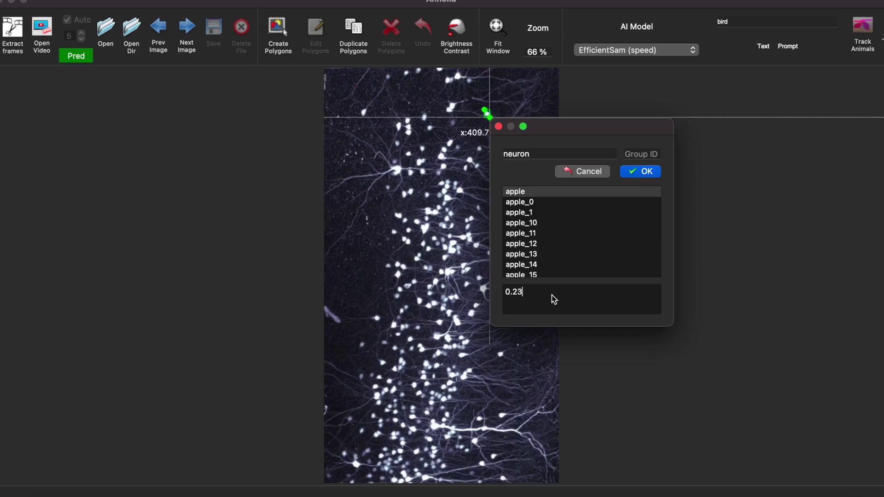
left_click(640, 170)
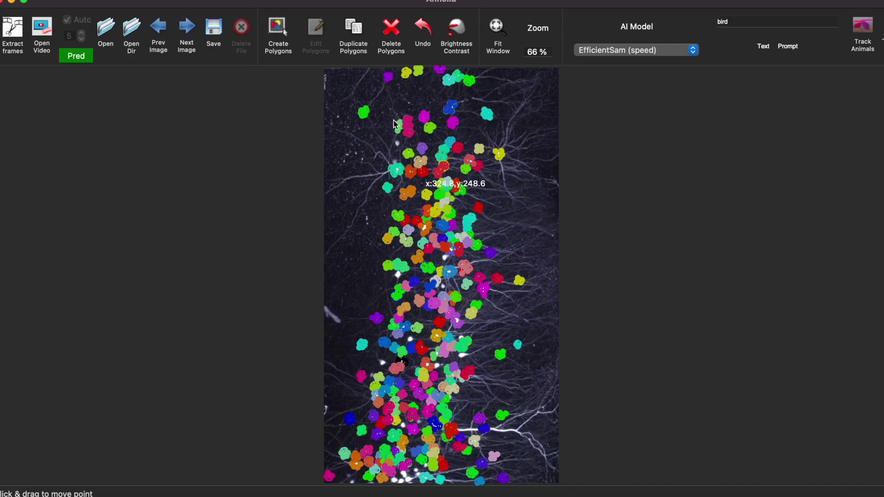
left_click(214, 33)
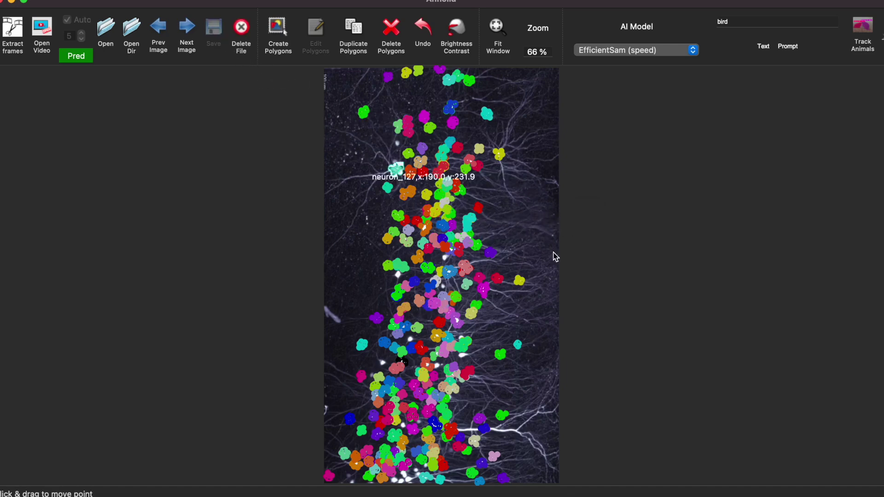
key("ctrl+Delete")
Draw a small rectangle on a top neuron labelled 'neuron' with description 0.23, and save.
right_click(525, 162)
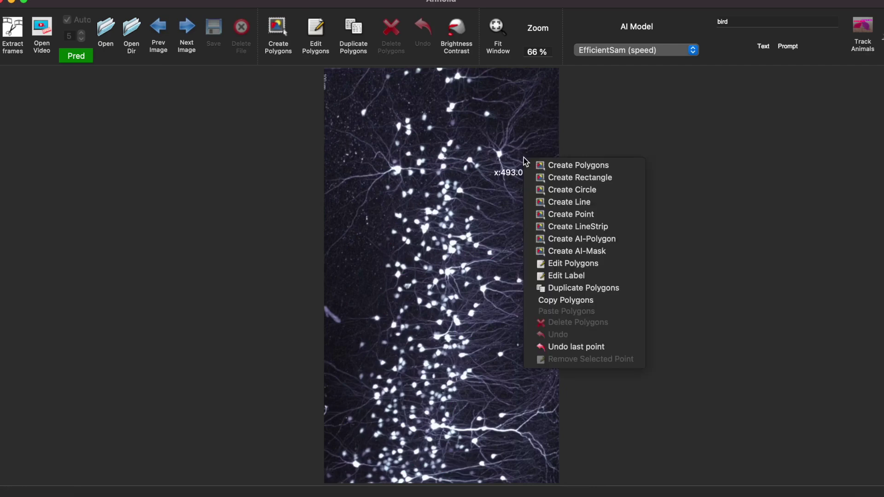
left_click(546, 179)
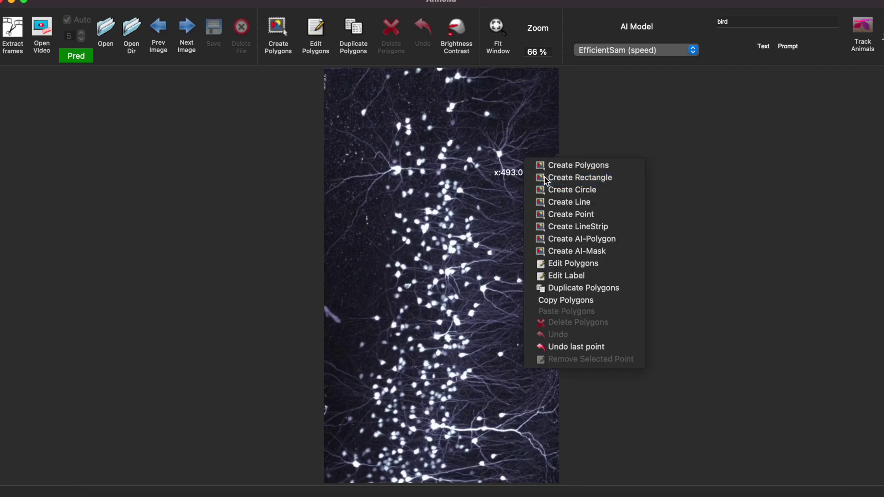
left_click(483, 110)
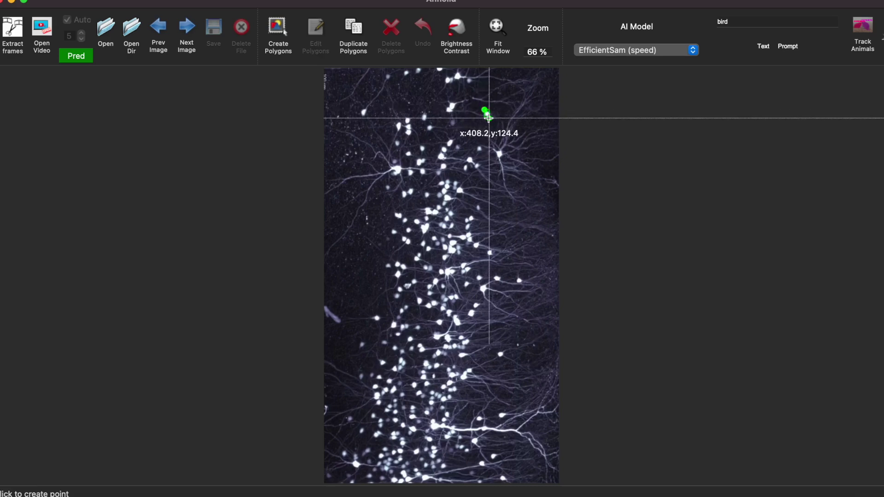
left_click(488, 117)
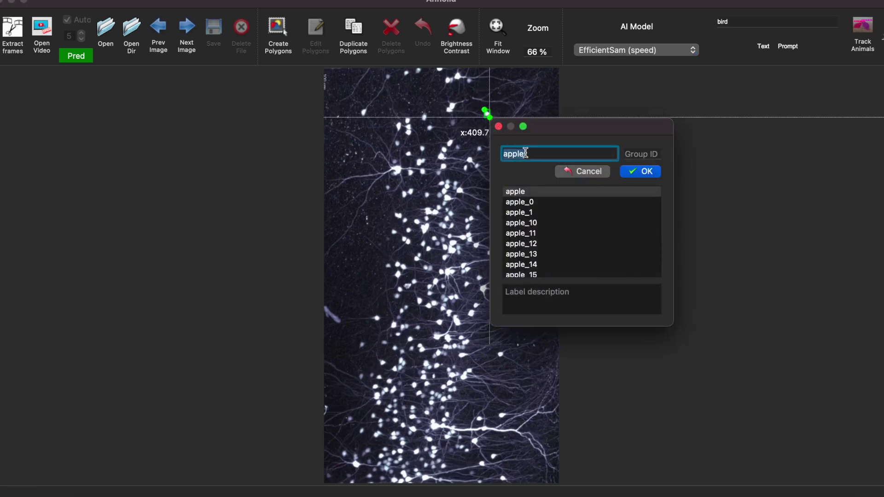
type("neuron")
left_click(529, 295)
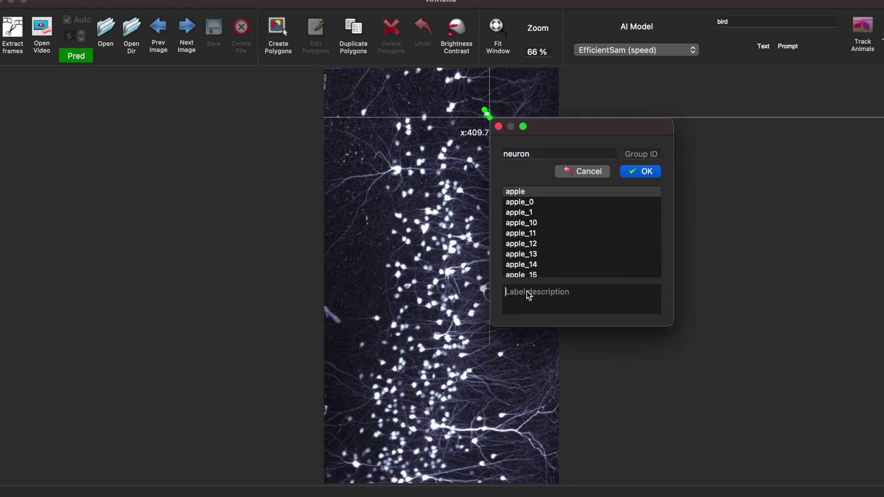
type("0.23")
left_click(640, 171)
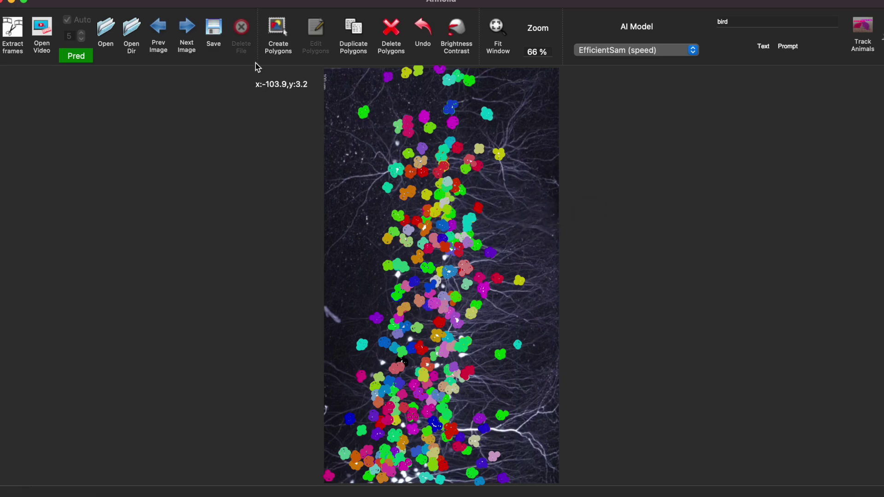
left_click(221, 43)
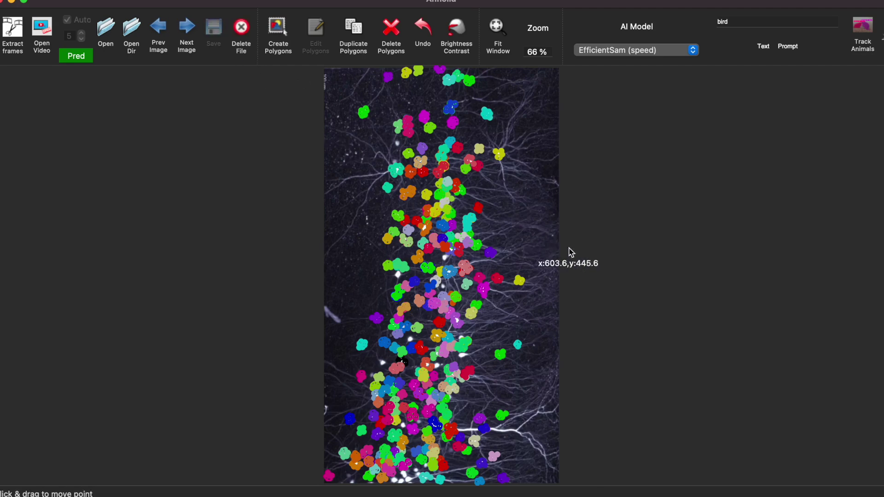
Draw another small 'neuron' rectangle with a description and save the labels again.
right_click(524, 158)
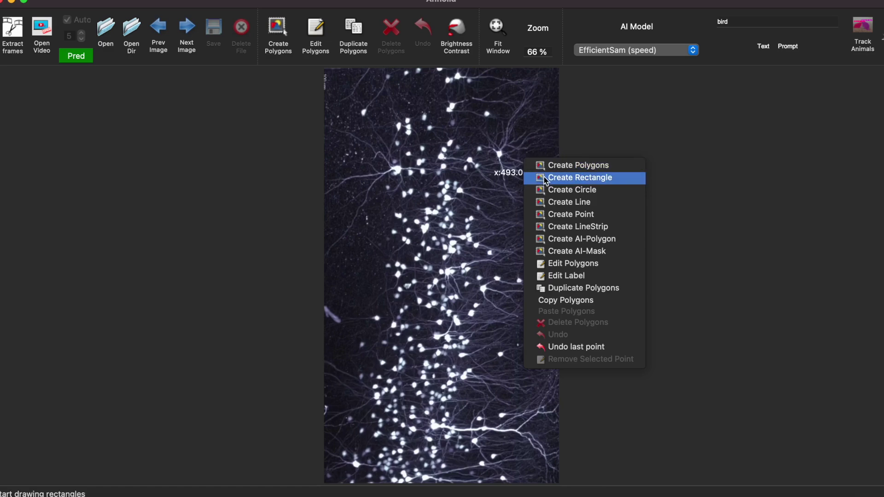
left_click(546, 178)
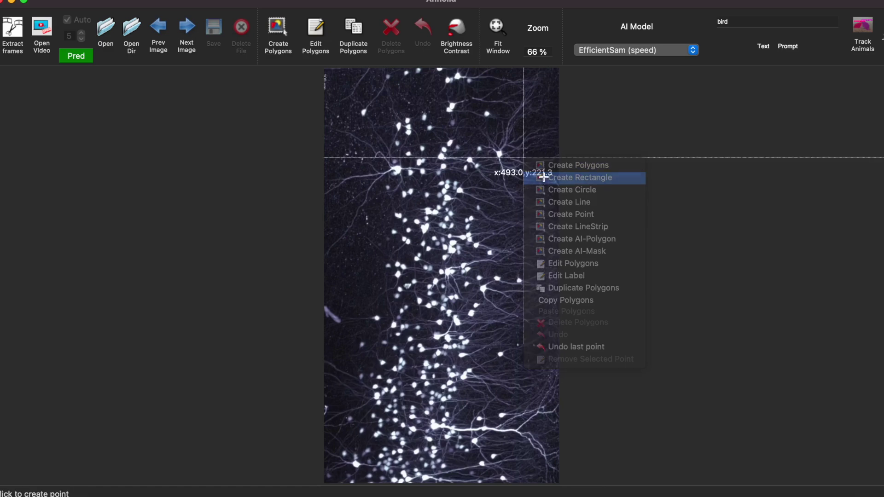
left_click(484, 111)
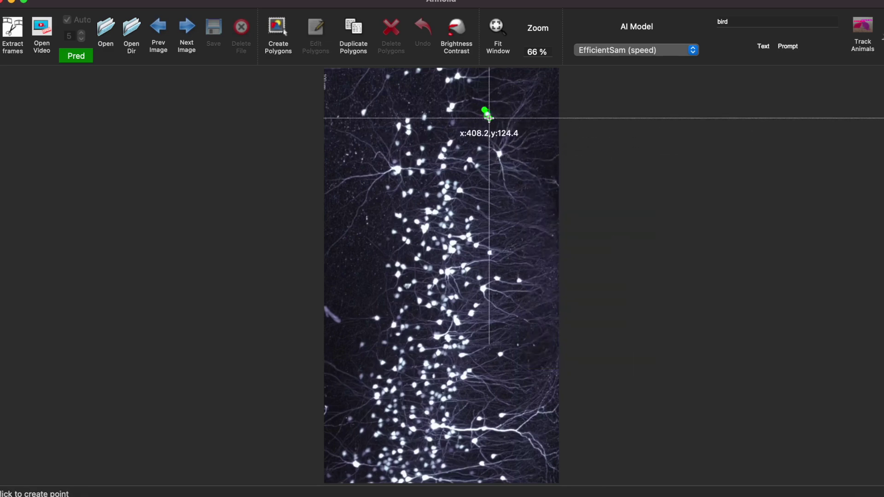
left_click(489, 118)
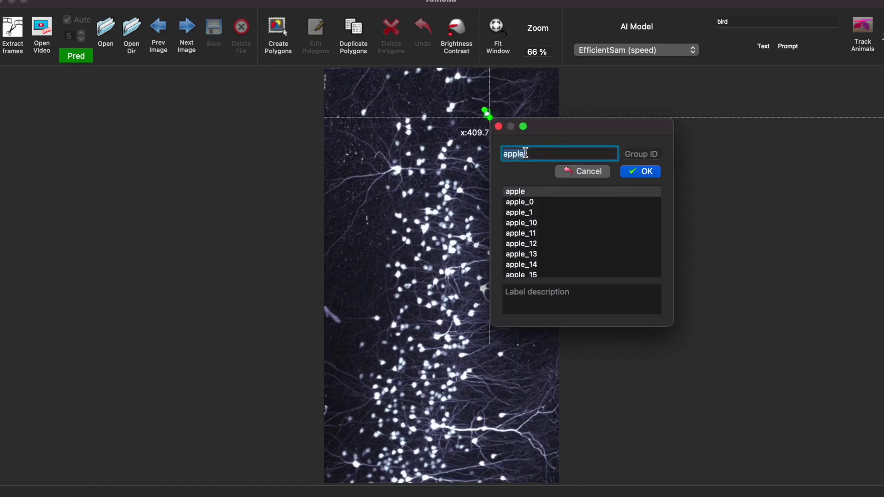
type("neuron")
left_click(530, 295)
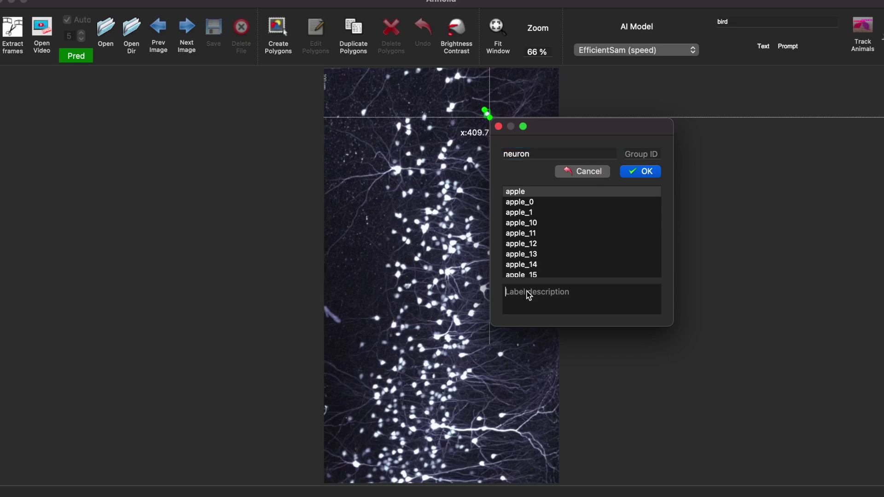
type("0.23")
left_click(641, 171)
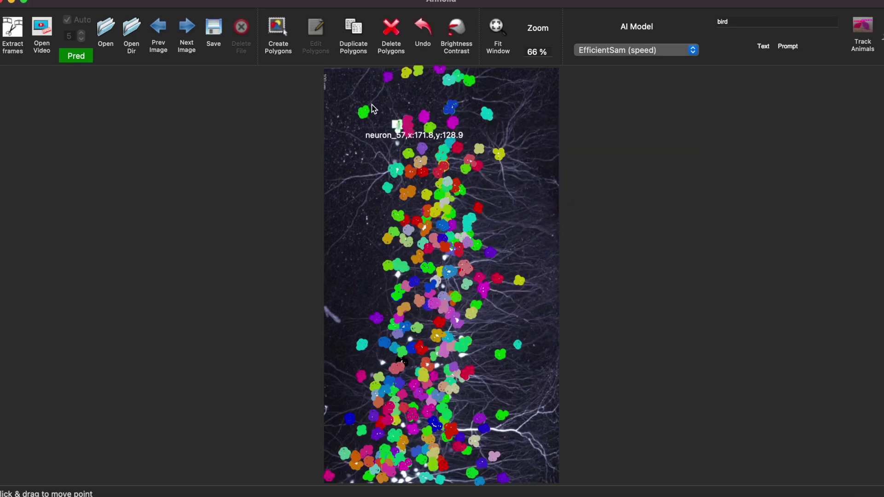
left_click(214, 32)
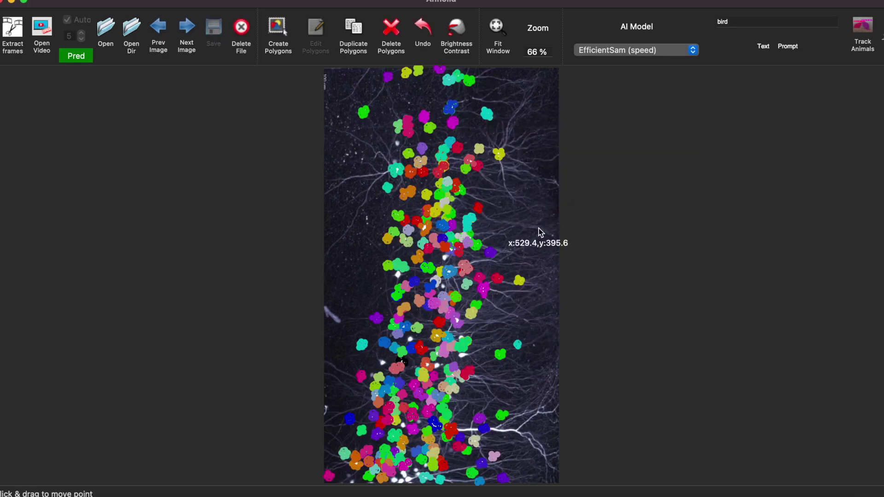
On the tuna school image, outline the fish with the 'fish' prompt and save.
key("d")
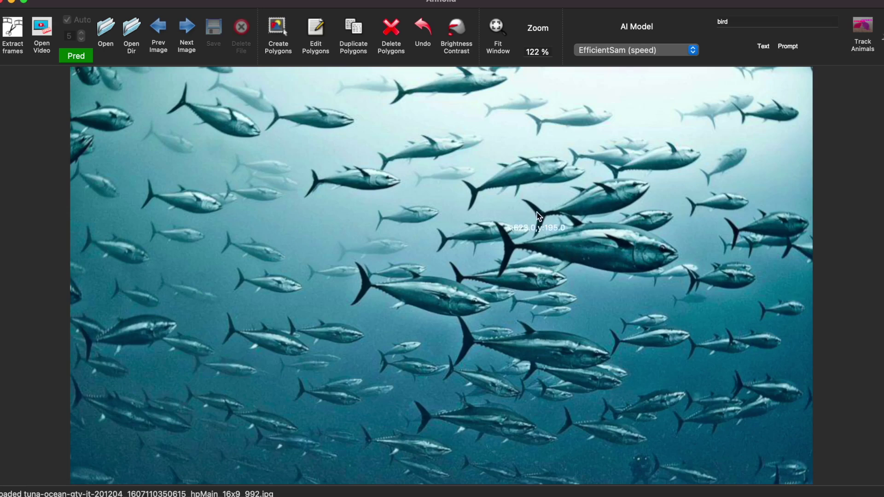
left_click(736, 21)
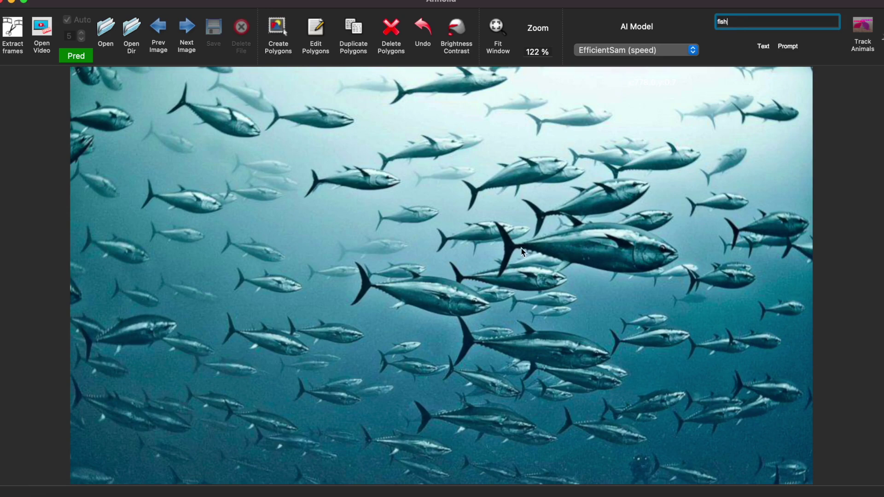
type("fish")
key("Return")
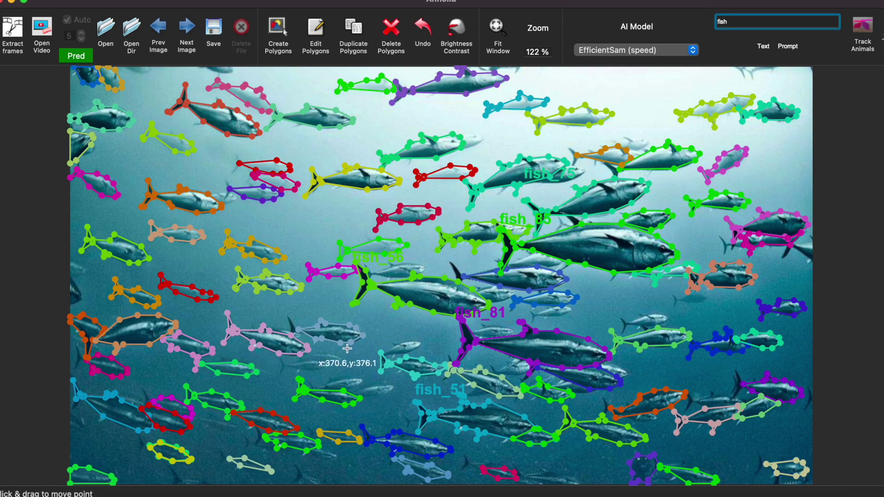
left_click(214, 38)
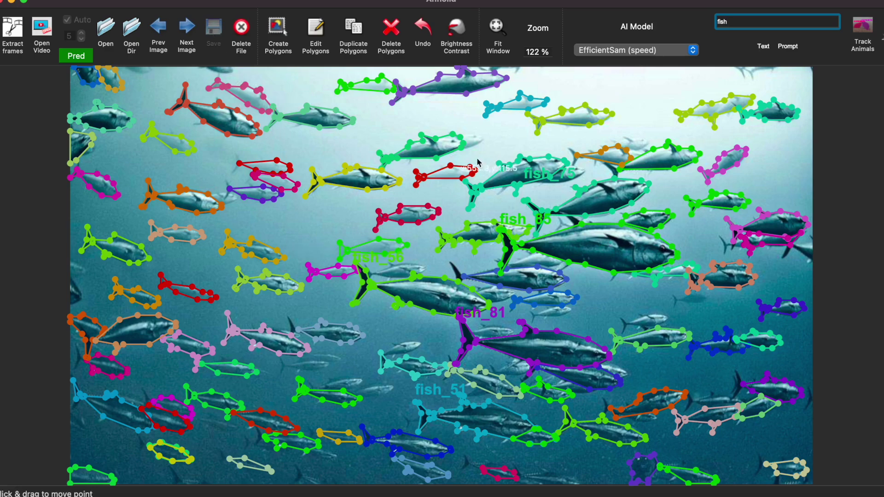
type("d")
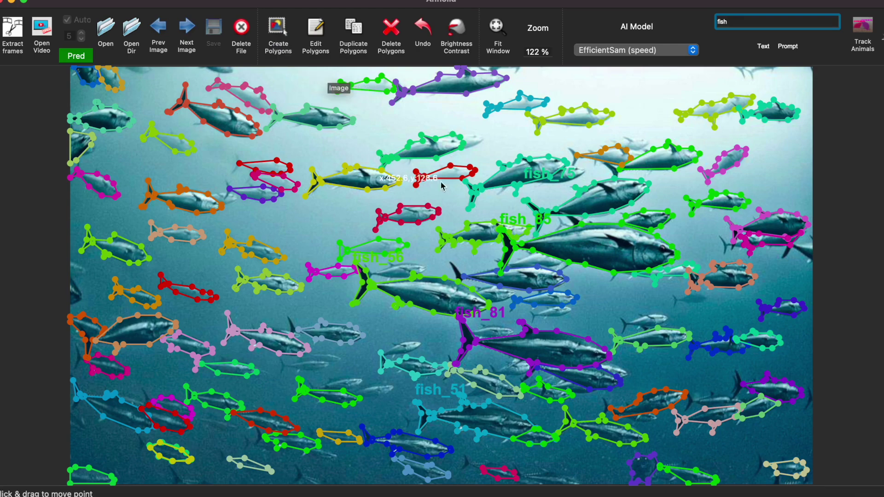
right_click(616, 297)
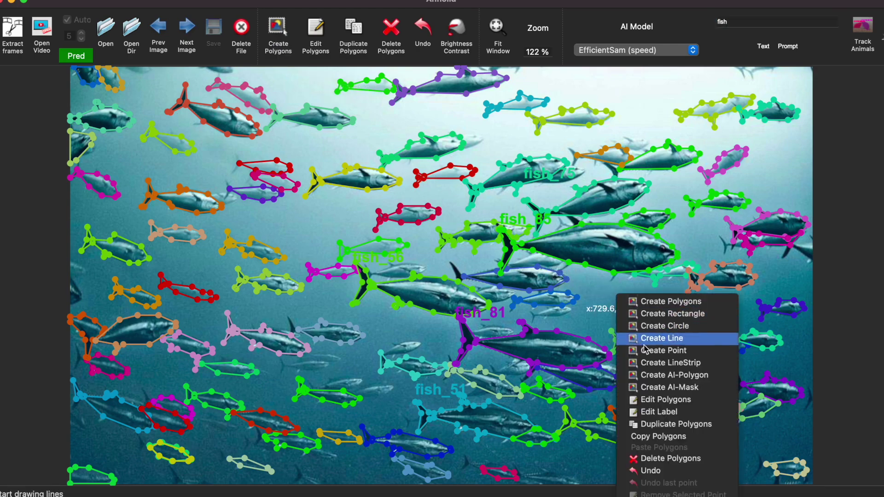
Outline a missed tuna right of centre with an AI polygon labelled fish_88.
left_click(653, 376)
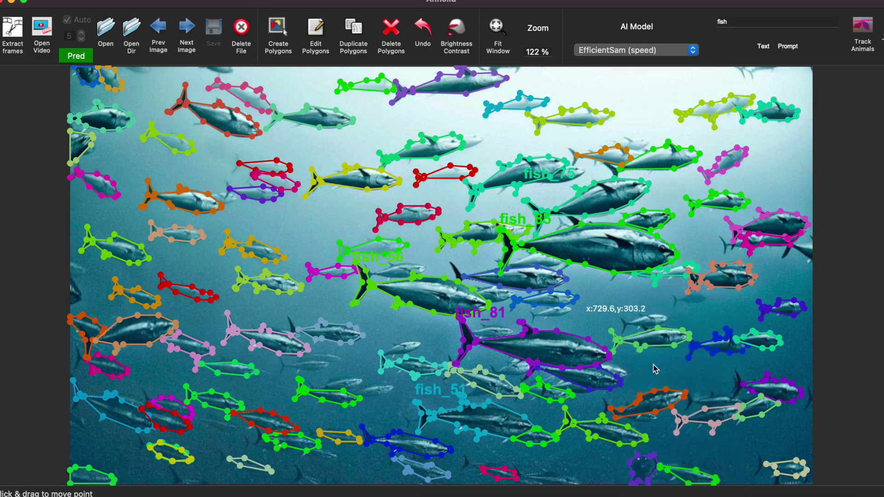
left_click(648, 319)
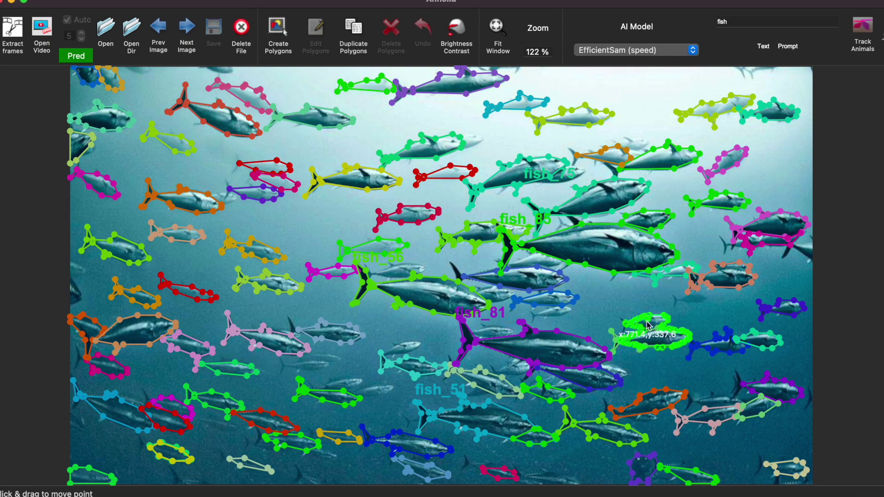
key("f")
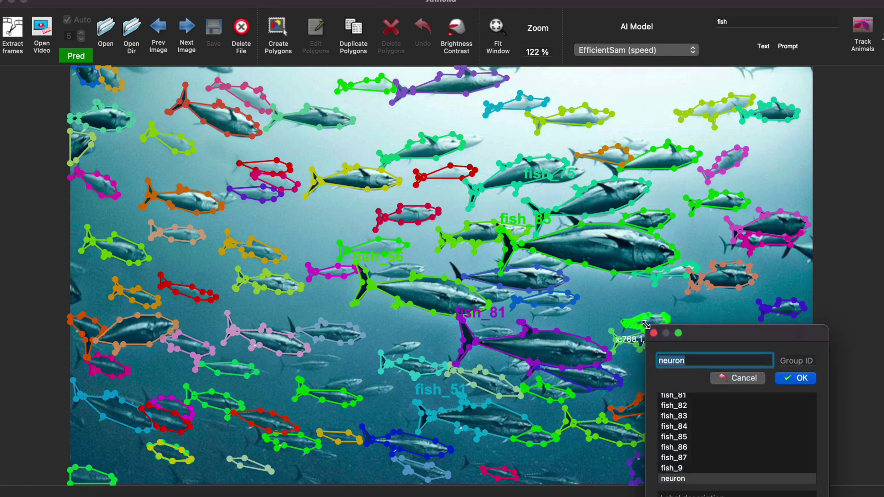
scroll(700, 433, "down", 3)
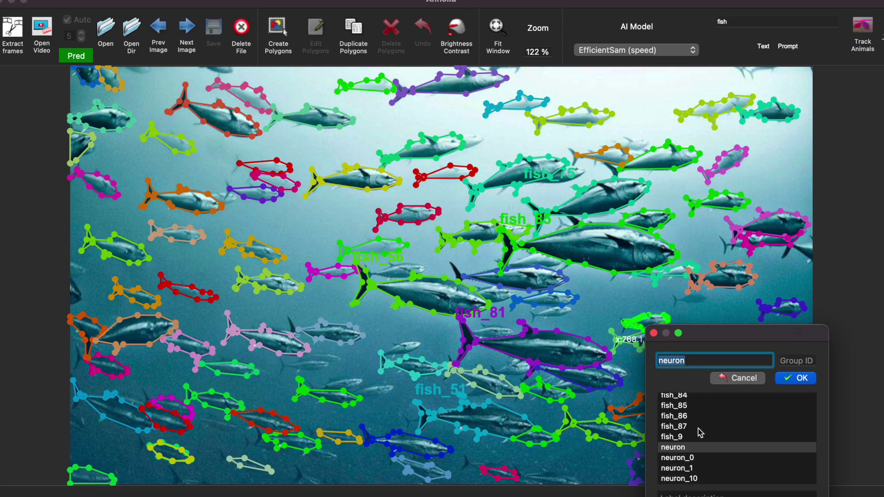
left_click(673, 441)
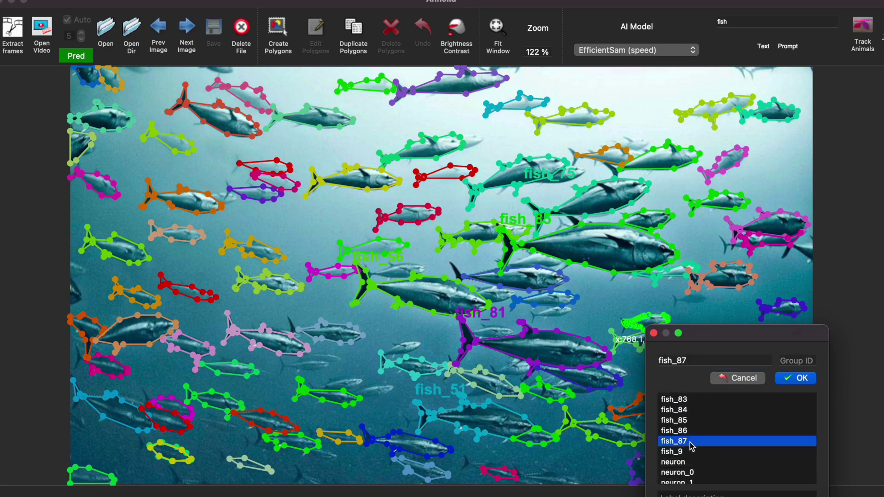
left_click(691, 359)
key("BackSpace")
key("Return")
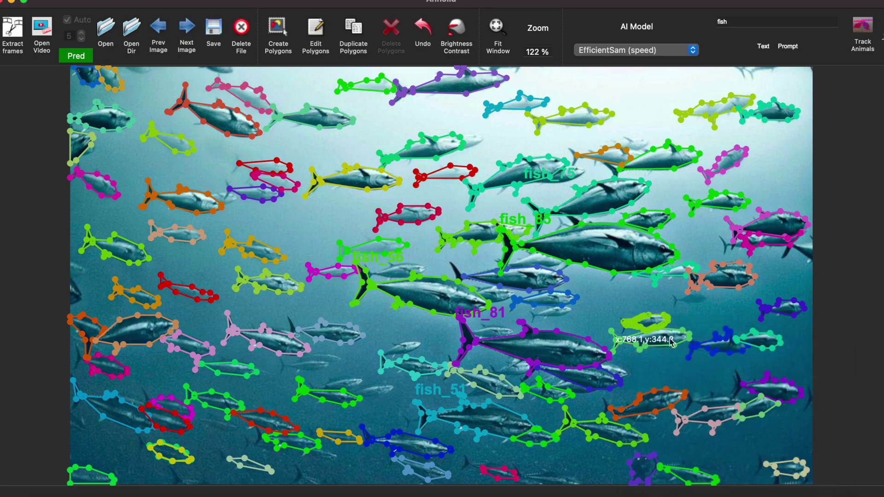
Outline a second nearby missed tuna with an AI polygon under a new fish label.
left_click(695, 299)
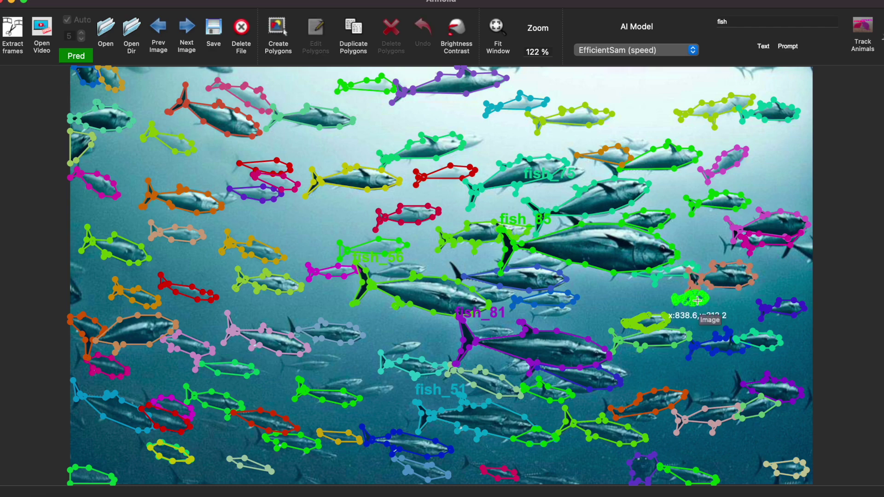
key("f")
left_click(753, 343)
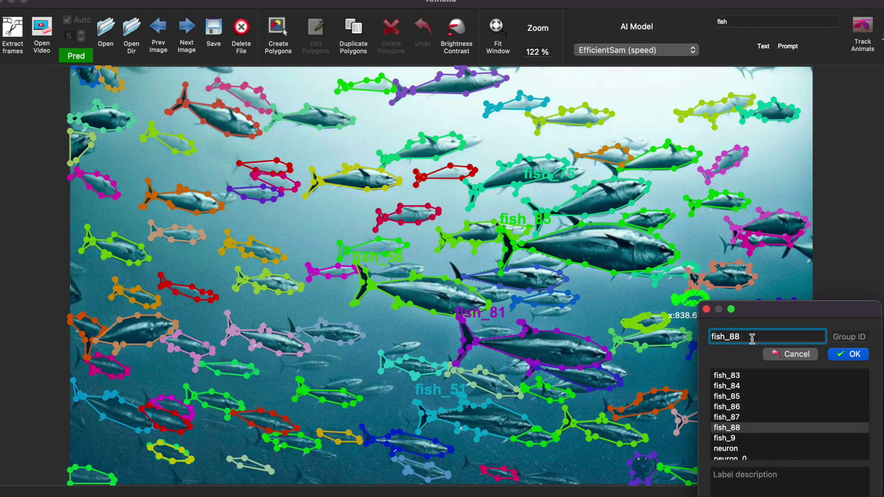
type("8")
key("Return")
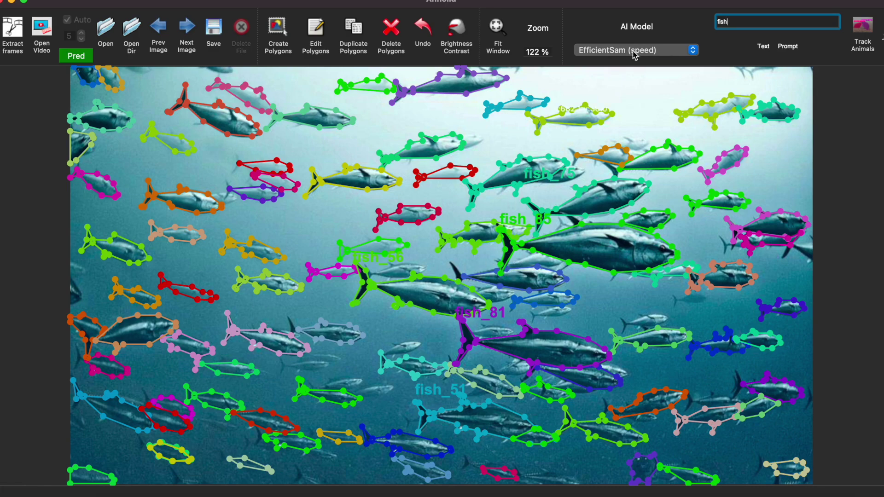
left_click(214, 32)
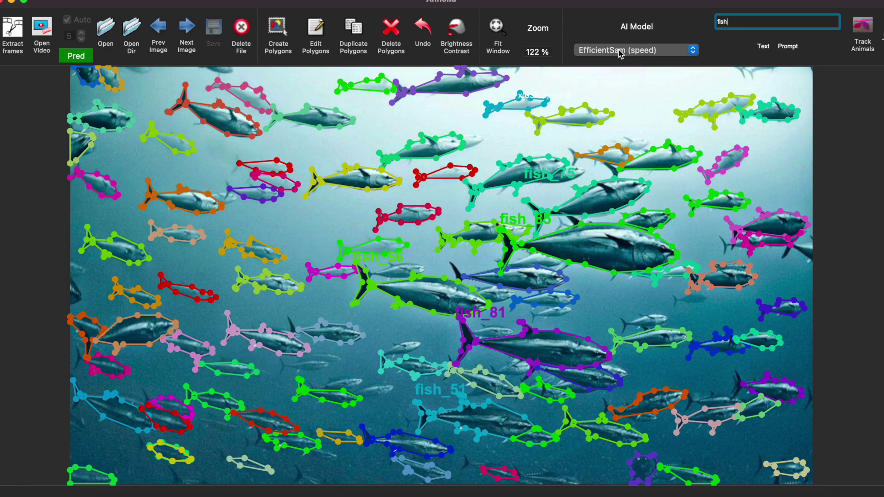
type("d")
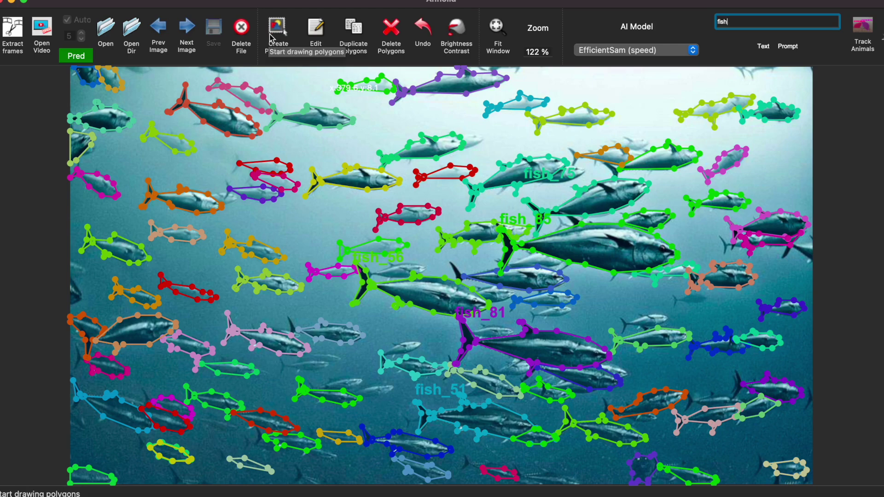
Outline the missed small upper fish with an AI polygon labelled fish_88.
right_click(619, 297)
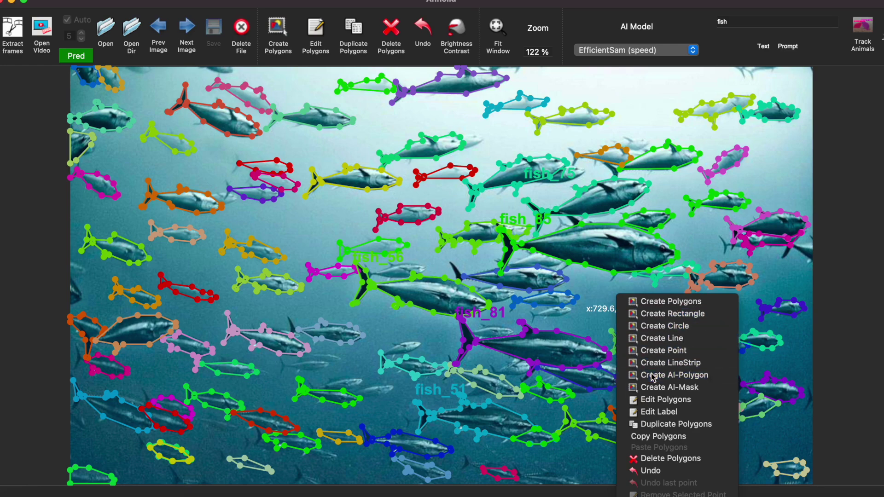
left_click(651, 375)
left_click(648, 318)
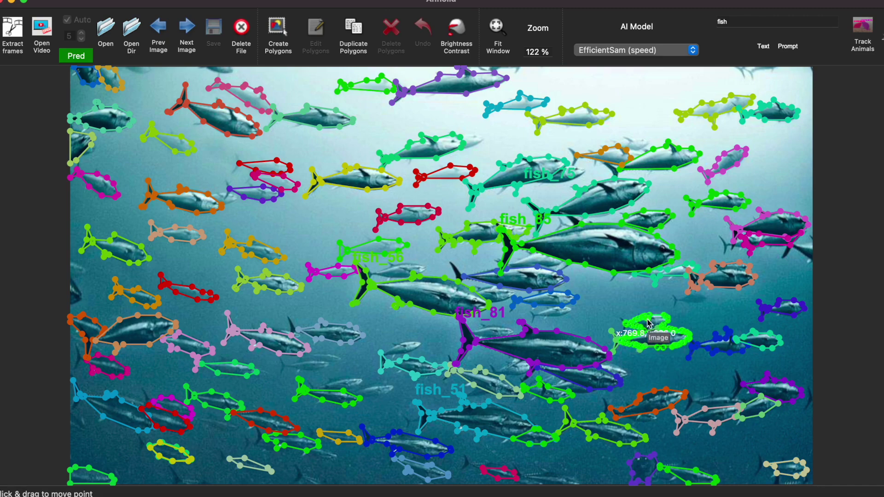
left_click(644, 324)
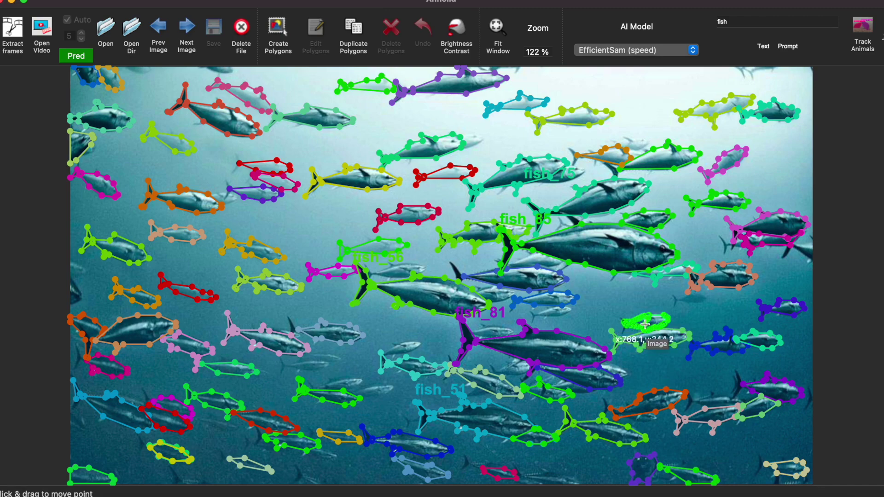
left_click(645, 324)
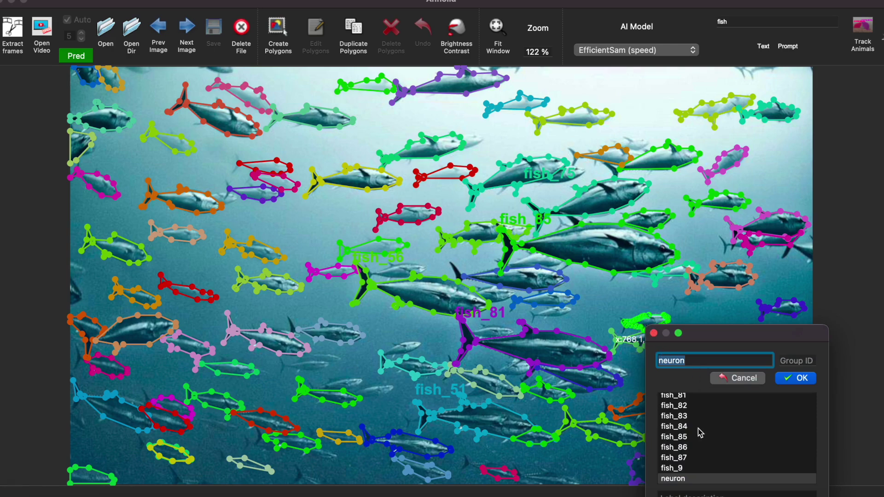
scroll(695, 432, "down", 2)
left_click(695, 442)
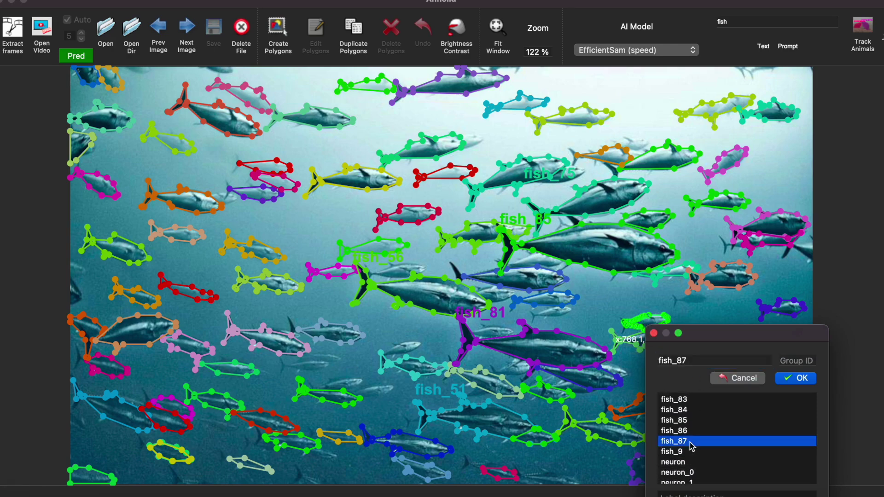
left_click(692, 360)
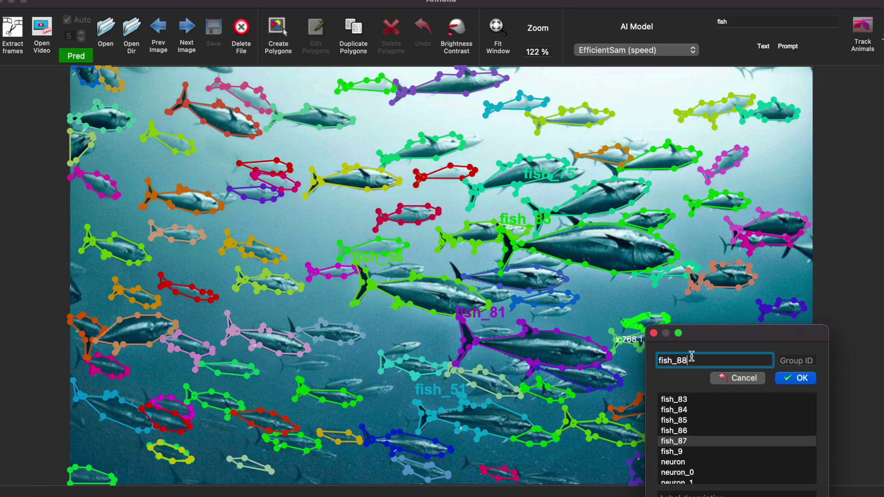
type("8")
key("Return")
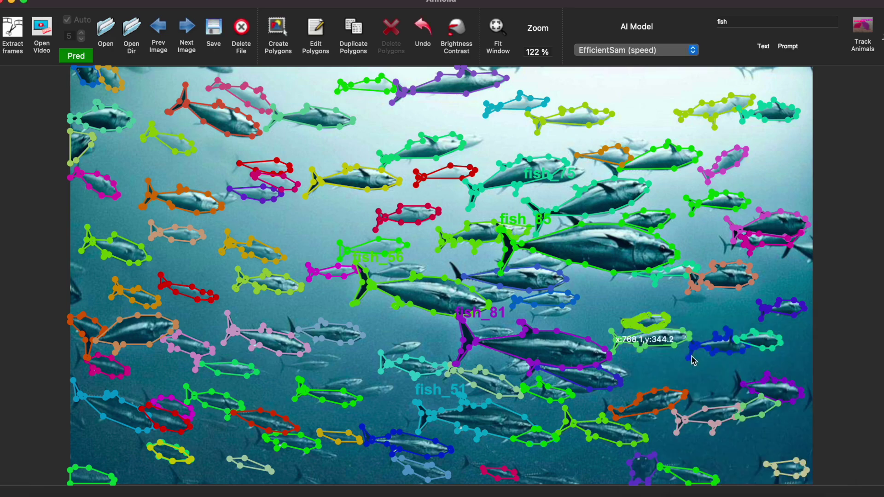
Outline another missed small fish, then regenerate all outlines from the fish prompt.
left_click(693, 299)
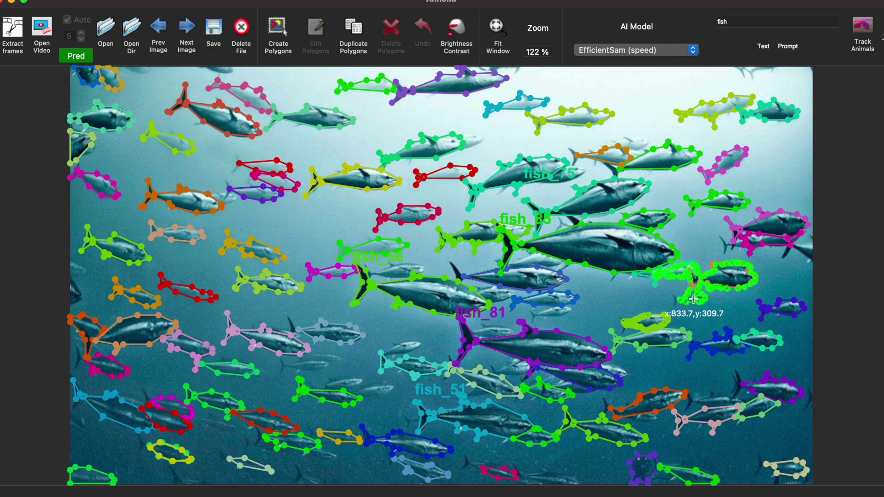
left_click(697, 300)
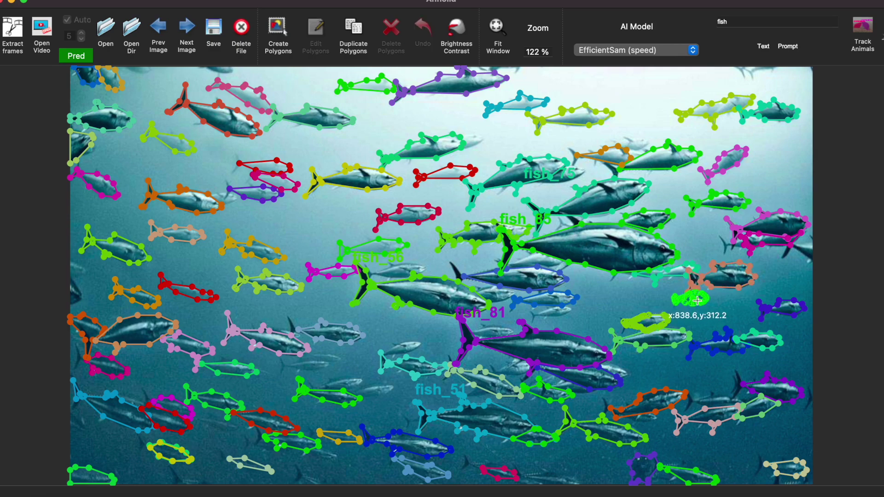
key("f")
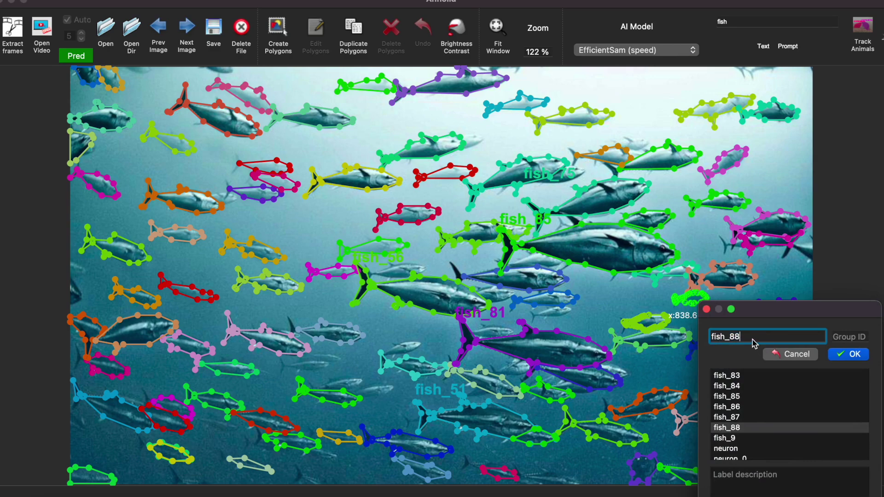
key("Return")
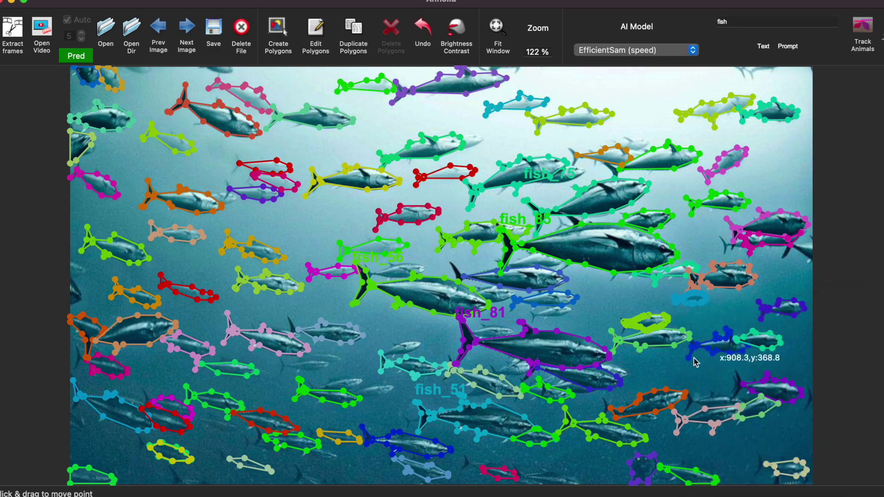
key("Return")
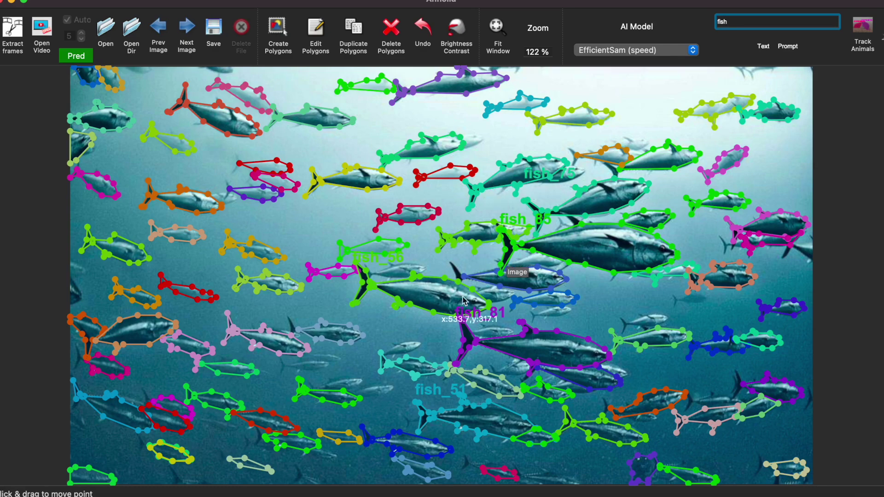
Save the tuna image's fish-labelled polygons to the annotation file.
left_click(214, 37)
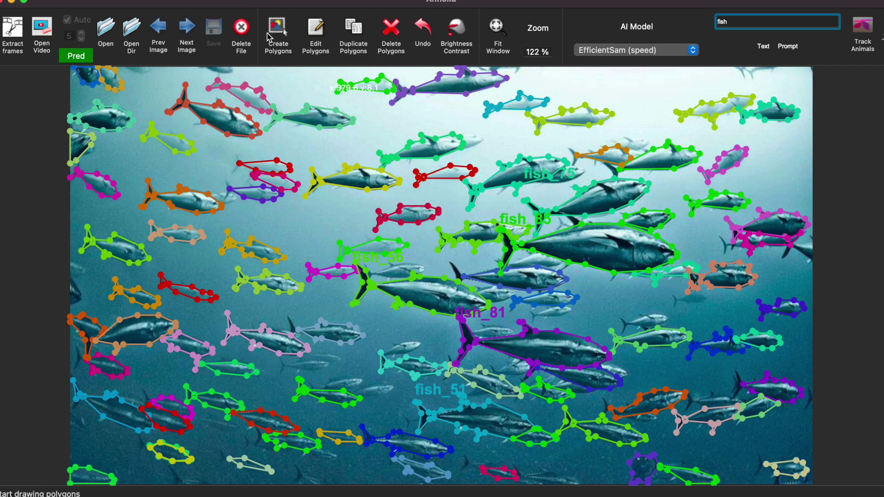
right_click(615, 293)
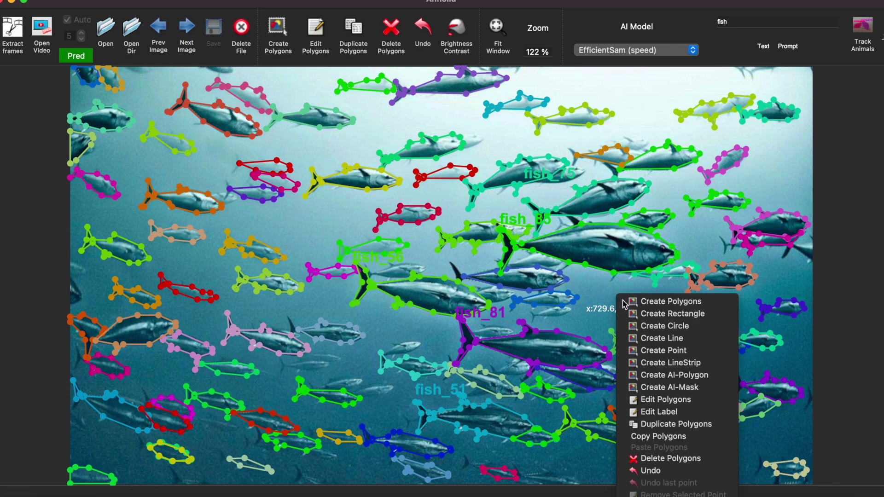
Outline the missed small upper fish with an AI polygon labelled fish_88.
left_click(651, 375)
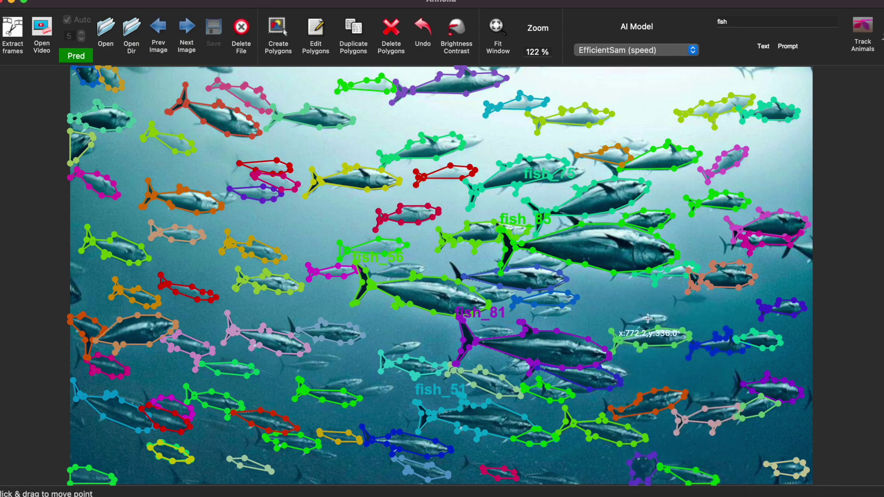
left_click(648, 318)
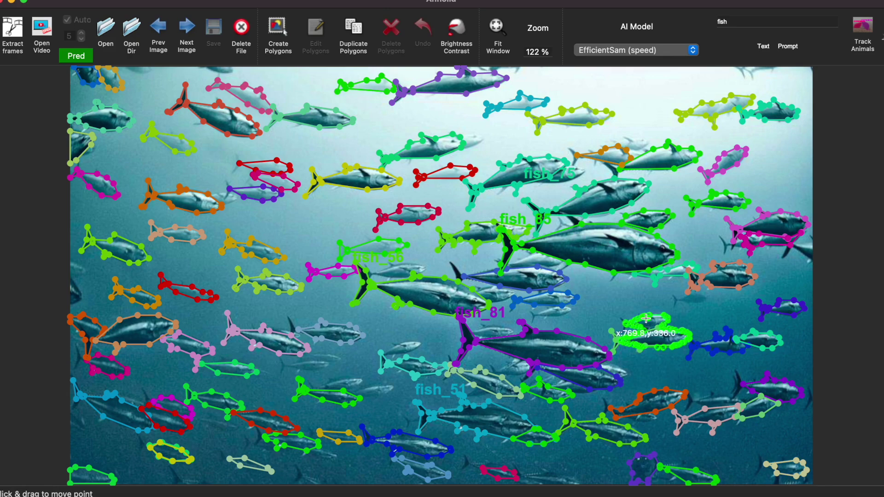
left_click(645, 324)
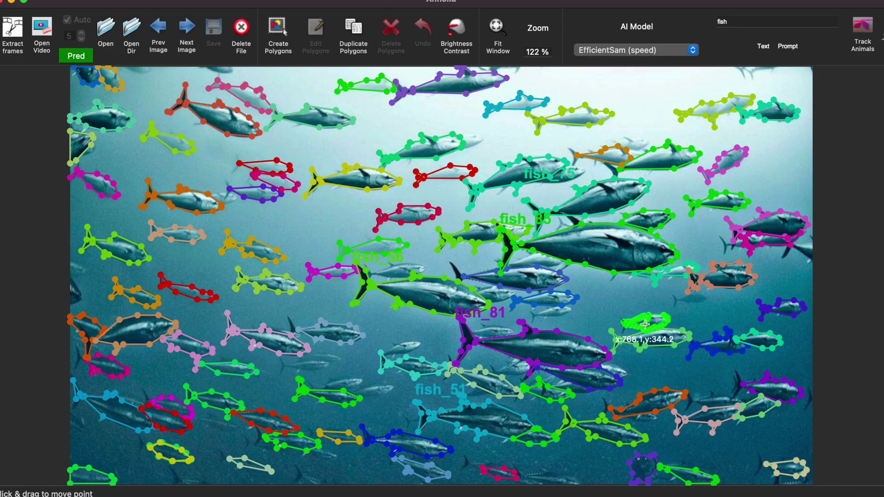
double_click(644, 324)
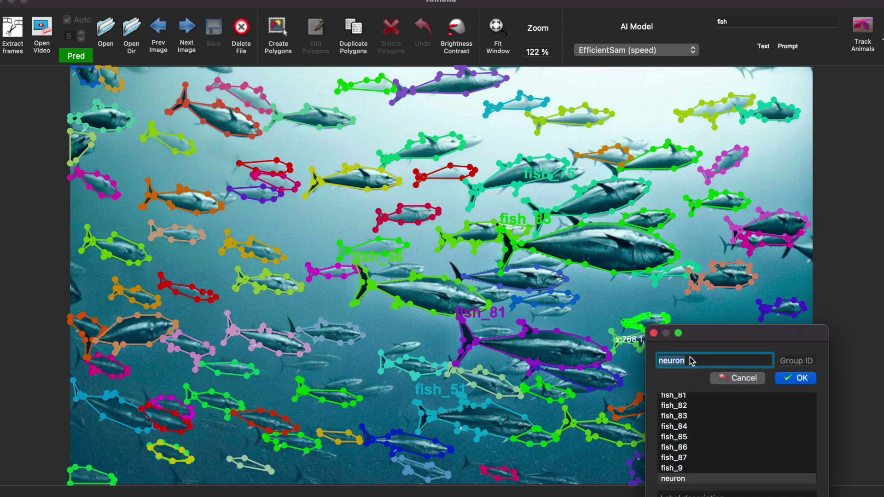
scroll(700, 432, "down", 2)
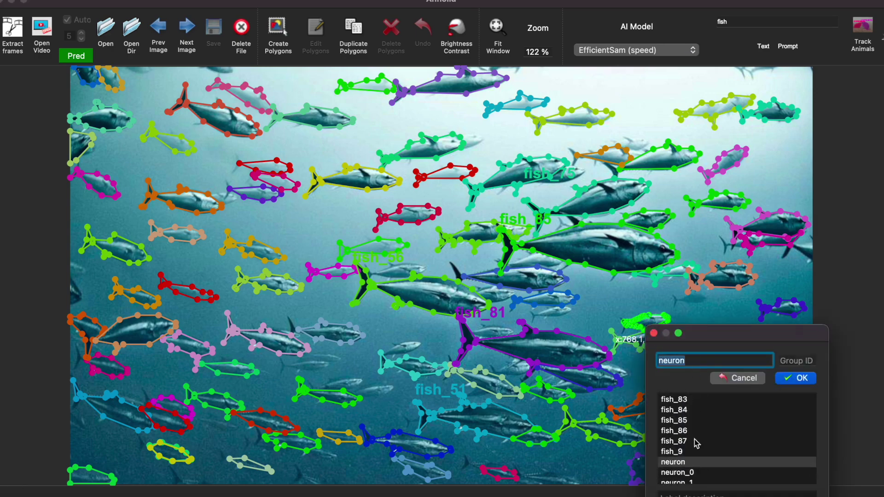
left_click(692, 443)
left_click(692, 359)
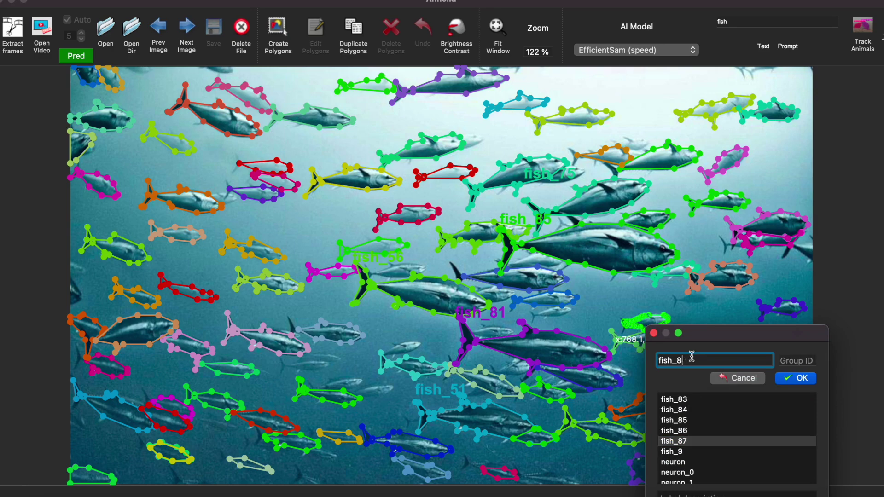
key("Return")
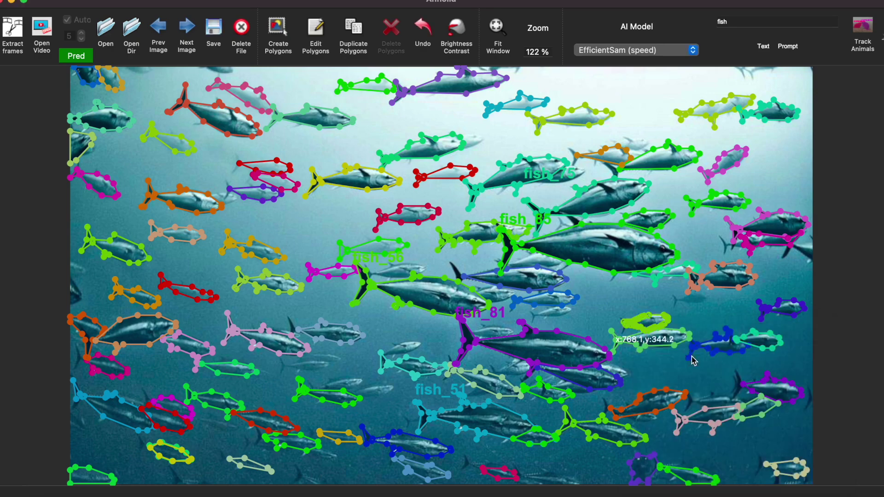
Outline another missed fish with an AI polygon labelled fish_89.
left_click(693, 300)
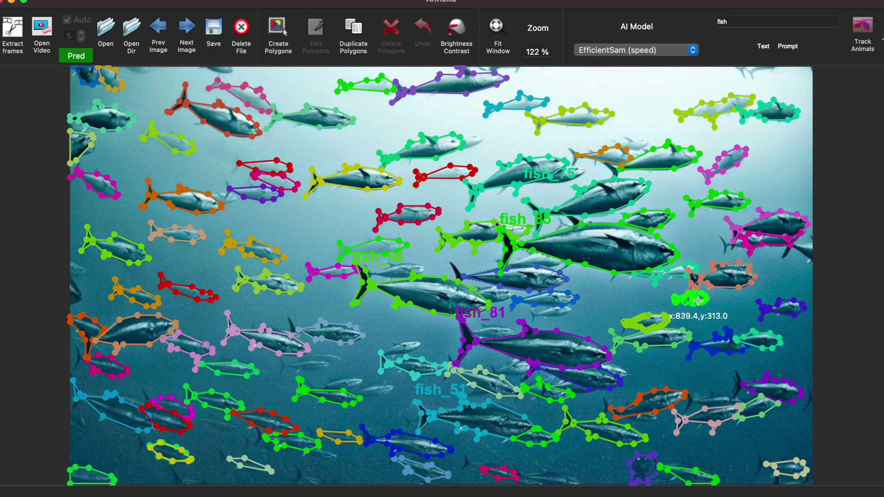
key("f")
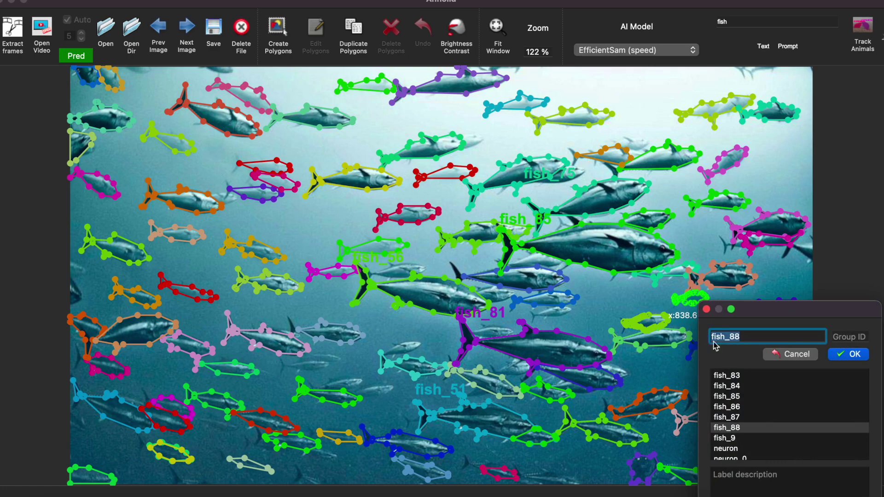
left_click(752, 339)
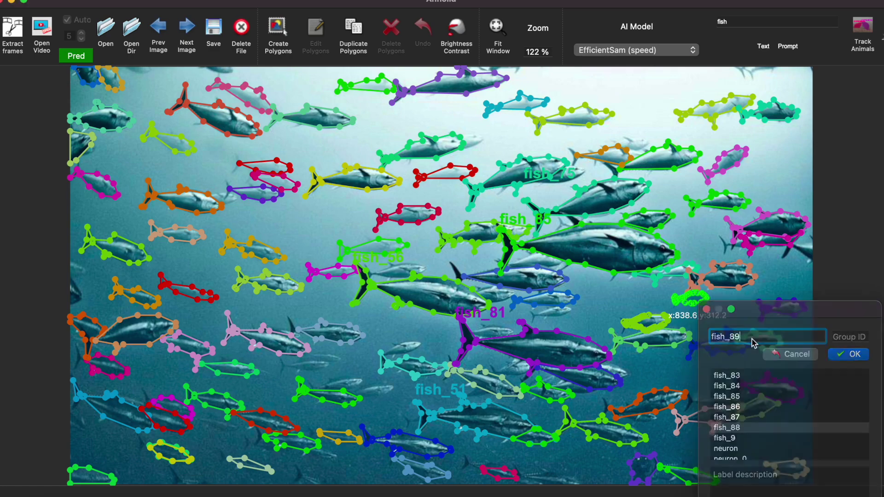
key("Return")
key("Return")
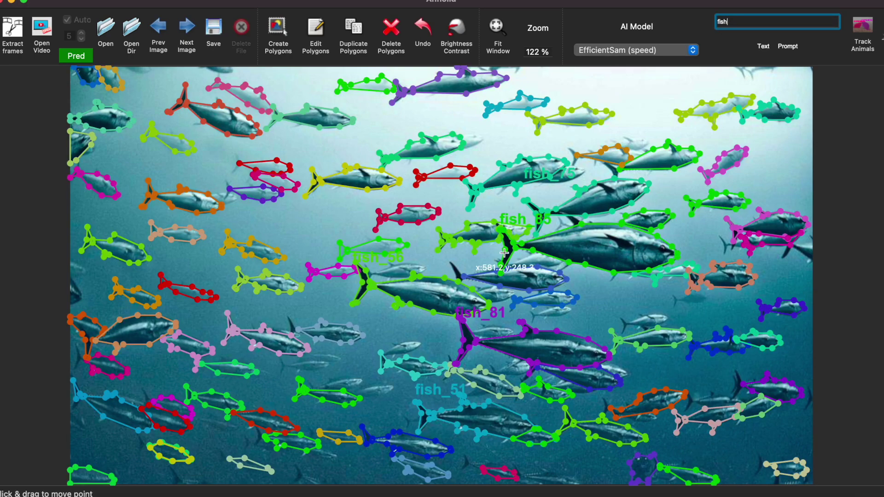